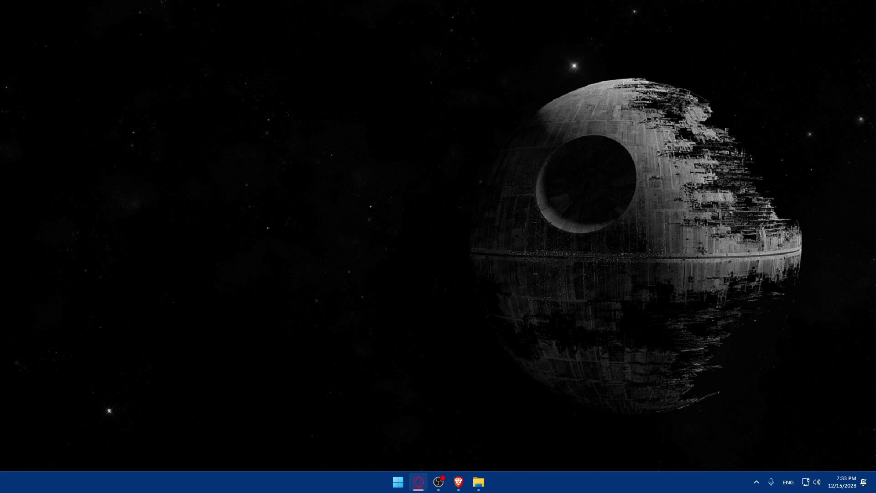
Launch Brave and go to square.com, fixing the mistyped address along the way.
{"action": "left_click", "coordinate": [465, 478]}
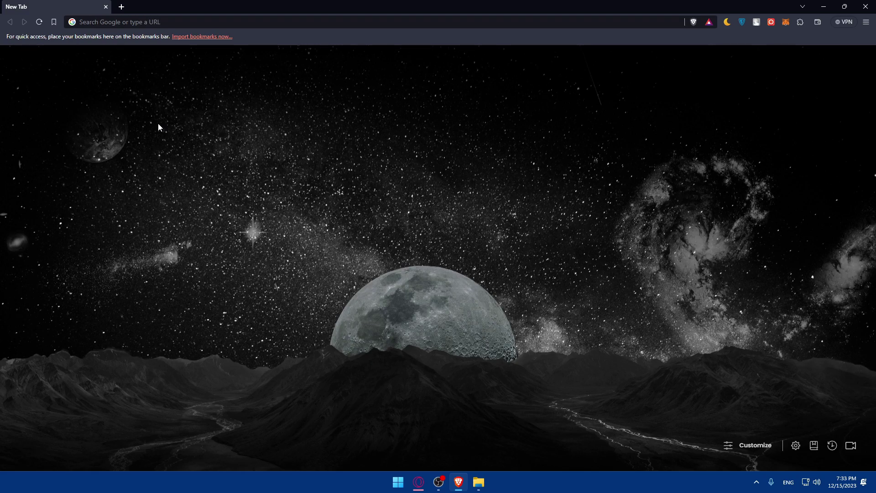
{"action": "left_click", "coordinate": [135, 21]}
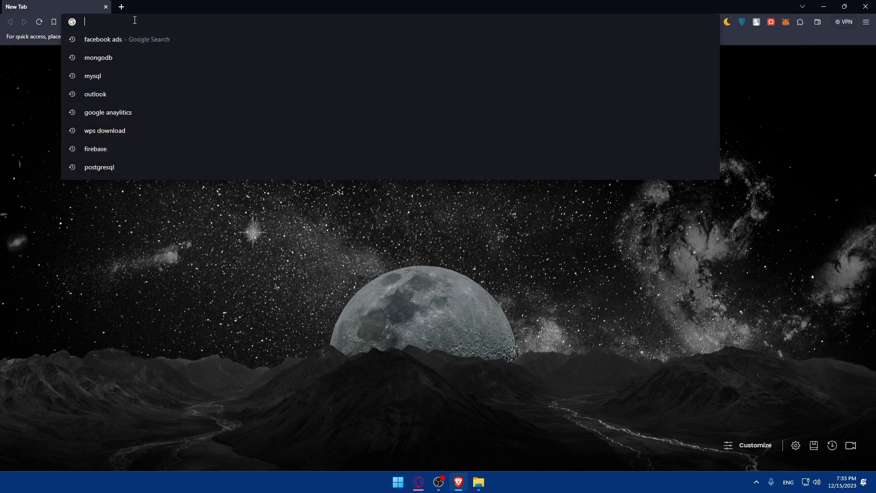
{"action": "type", "text": "sw"}
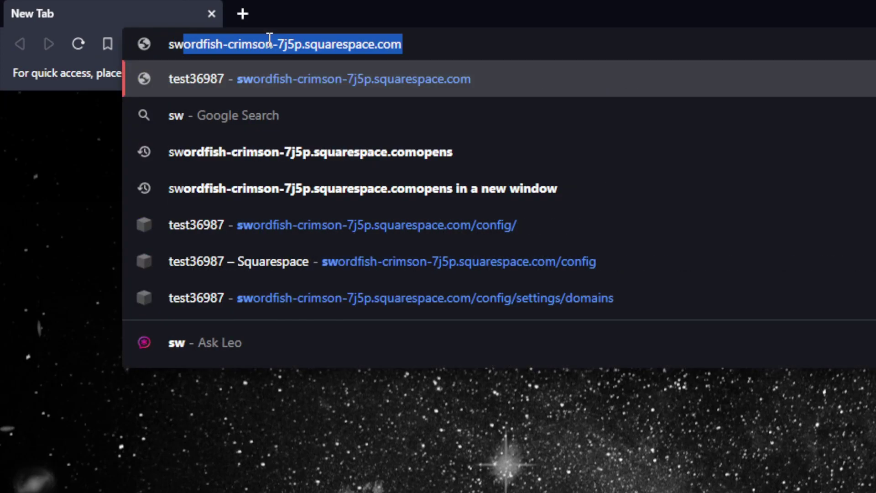
{"action": "type", "text": "qaur"}
{"action": "key", "text": "BackSpace"}
{"action": "key", "text": "BackSpace"}
{"action": "key", "text": "BackSpace"}
{"action": "key", "text": "BackSpace"}
{"action": "key", "text": "BackSpace"}
{"action": "type", "text": "qaure"}
{"action": "key", "text": "BackSpace"}
{"action": "key", "text": "BackSpace"}
{"action": "key", "text": "BackSpace"}
{"action": "key", "text": "BackSpace"}
{"action": "type", "text": "uare."}
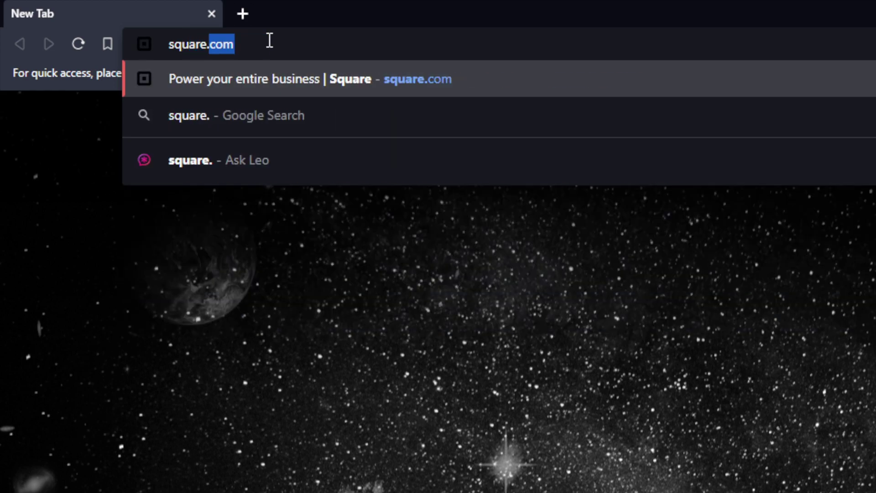
{"action": "type", "text": "com"}
{"action": "key", "text": "Return"}
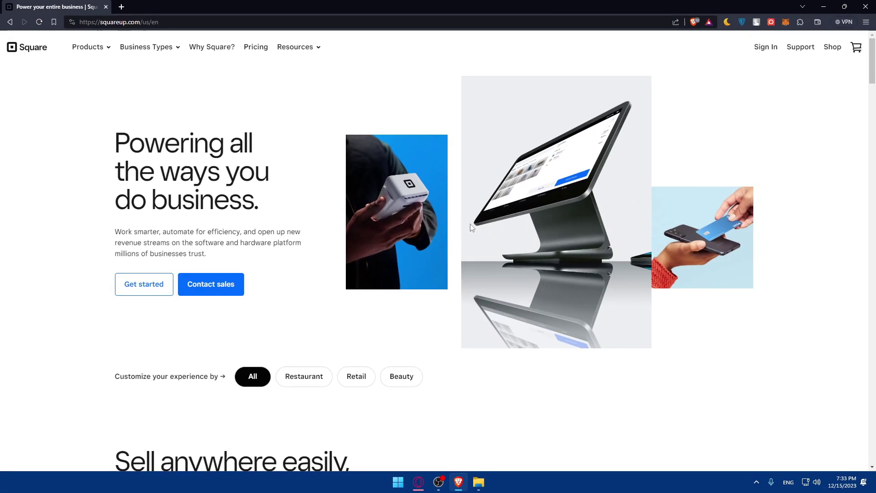
Expand the FAQs on complex businesses, merchant services and professional services businesses.
{"action": "scroll", "coordinate": [430, 185], "scroll_direction": "down", "scroll_amount": 8}
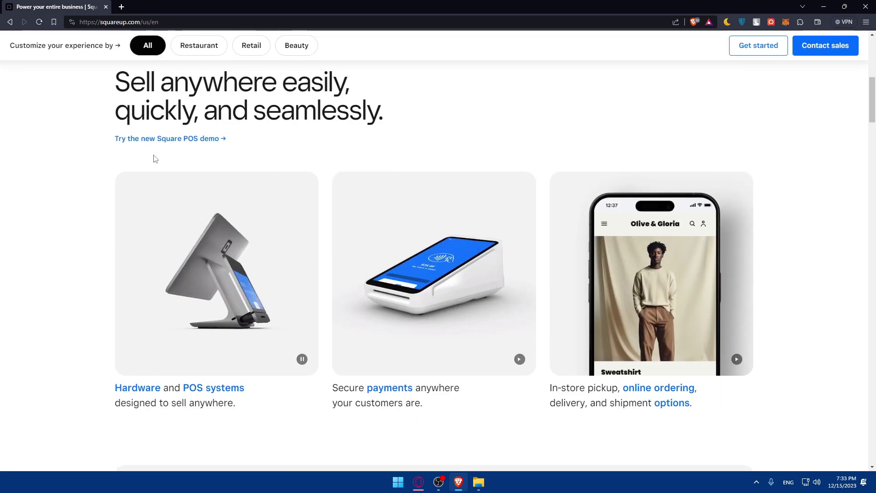
{"action": "scroll", "coordinate": [267, 172], "scroll_direction": "down", "scroll_amount": 2}
{"action": "scroll", "coordinate": [285, 212], "scroll_direction": "down", "scroll_amount": 4}
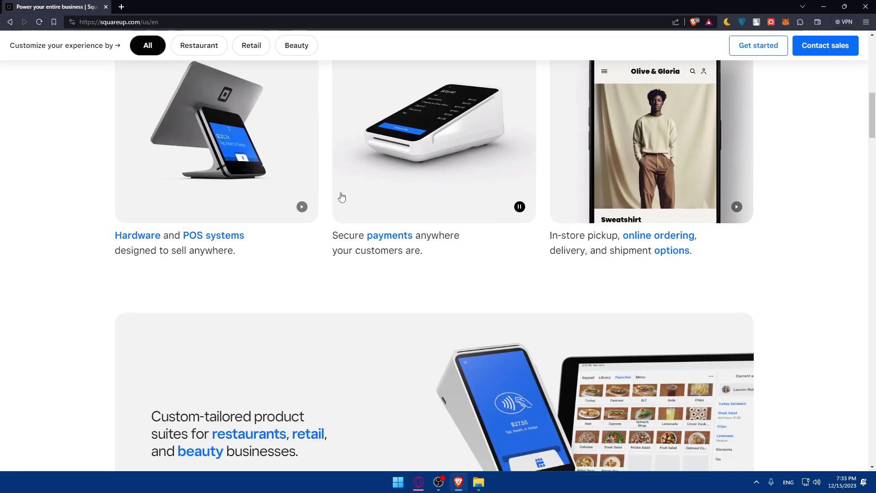
{"action": "scroll", "coordinate": [391, 193], "scroll_direction": "down", "scroll_amount": 18}
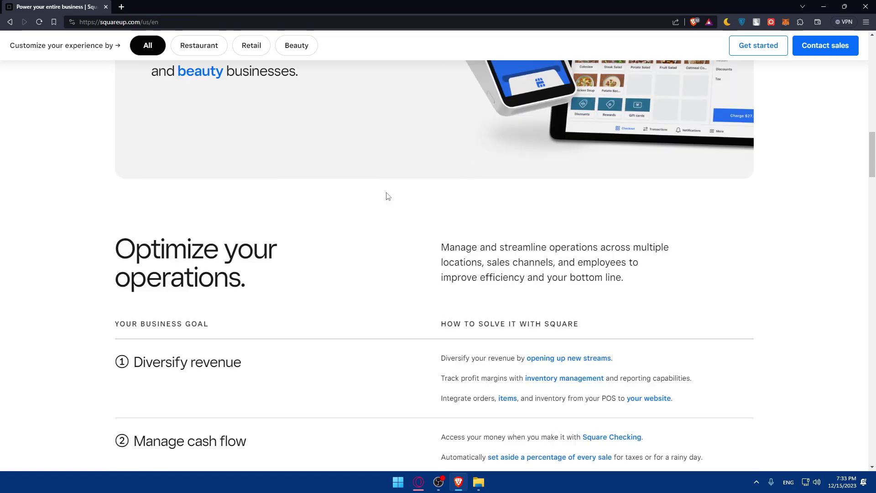
{"action": "scroll", "coordinate": [305, 176], "scroll_direction": "down", "scroll_amount": 6}
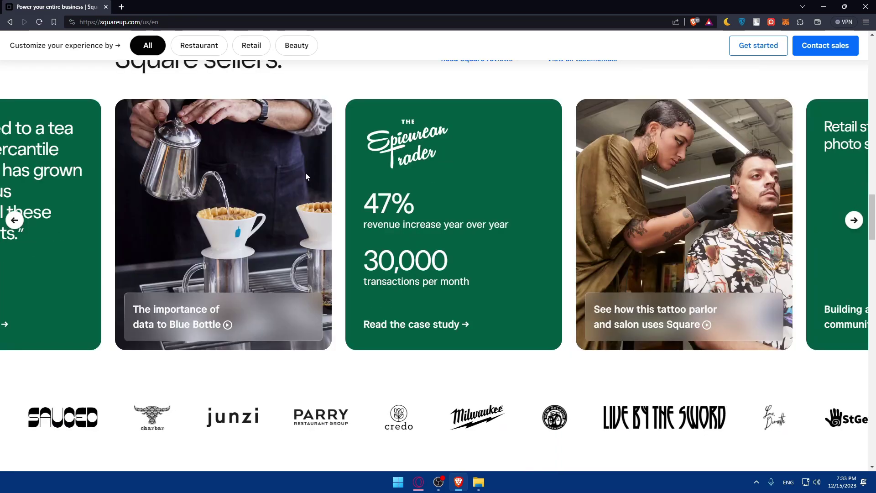
{"action": "scroll", "coordinate": [305, 177], "scroll_direction": "up", "scroll_amount": 8}
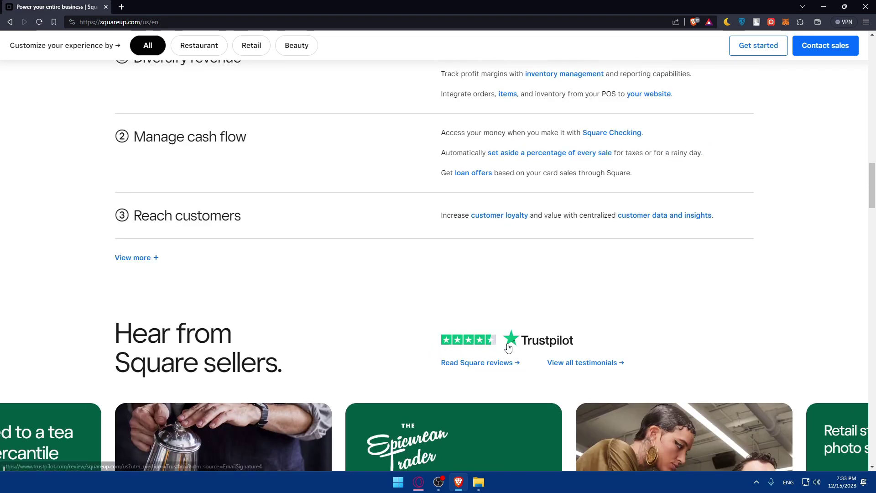
{"action": "scroll", "coordinate": [502, 343], "scroll_direction": "down", "scroll_amount": 14}
{"action": "scroll", "coordinate": [466, 310], "scroll_direction": "down", "scroll_amount": 15}
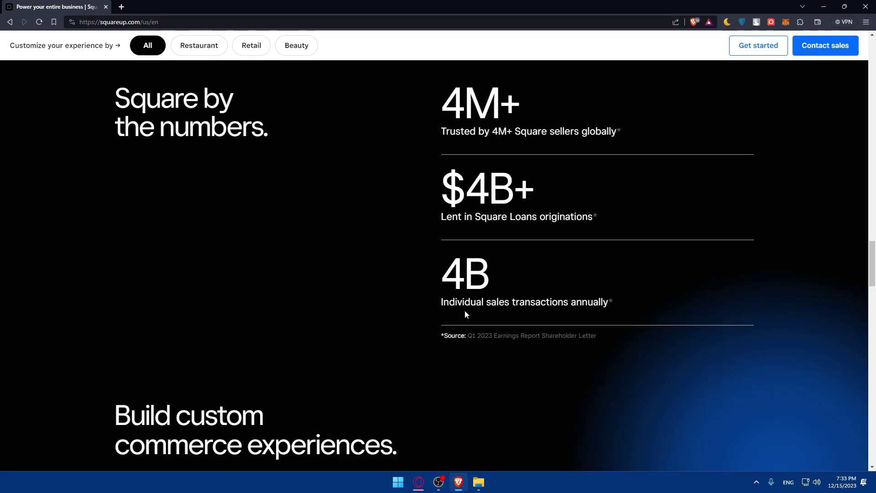
{"action": "scroll", "coordinate": [379, 287], "scroll_direction": "down", "scroll_amount": 8}
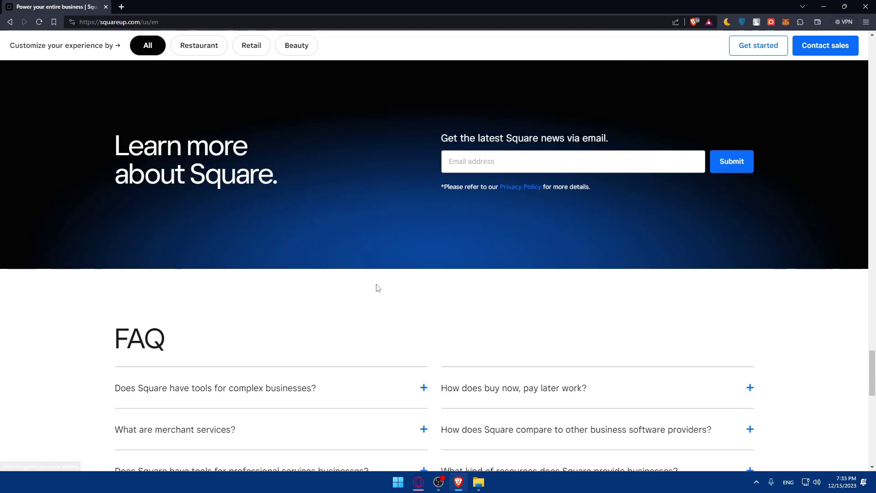
{"action": "left_click", "coordinate": [423, 160]}
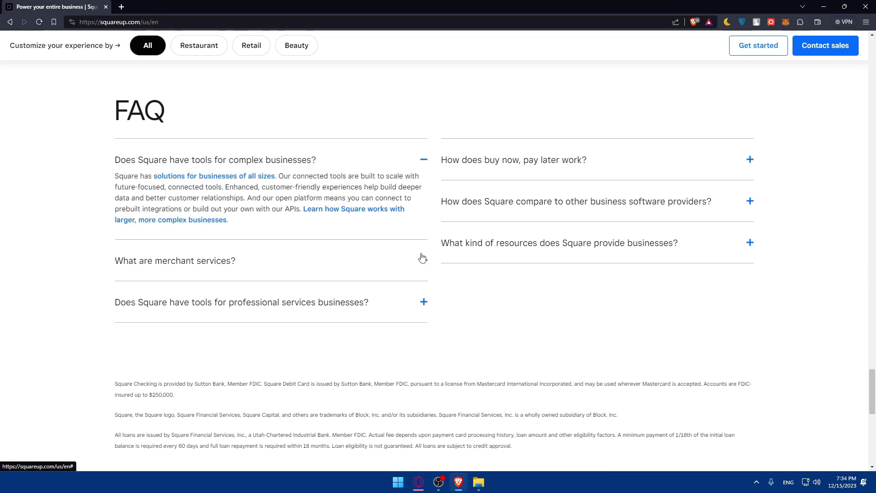
{"action": "left_click", "coordinate": [422, 259]}
{"action": "left_click", "coordinate": [423, 360]}
Expand the buy now pay later, software provider comparison and Square resources FAQs, then return to the top.
{"action": "scroll", "coordinate": [480, 316], "scroll_direction": "down", "scroll_amount": 2}
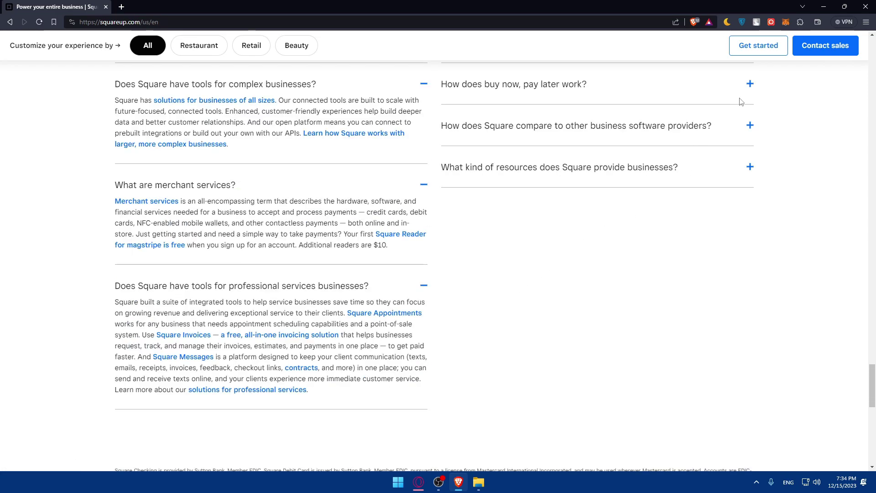
{"action": "left_click", "coordinate": [749, 85]}
{"action": "left_click", "coordinate": [750, 162]}
{"action": "left_click", "coordinate": [750, 297]}
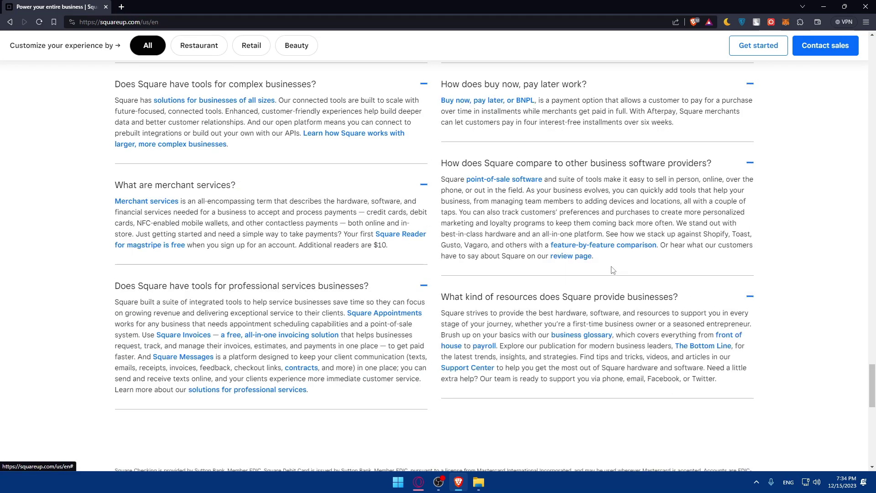
{"action": "scroll", "coordinate": [582, 256], "scroll_direction": "up", "scroll_amount": 20}
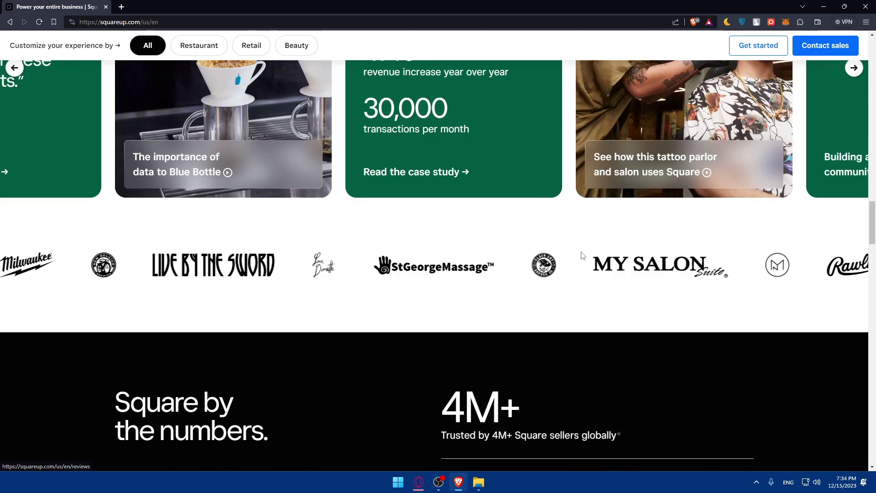
{"action": "scroll", "coordinate": [582, 256], "scroll_direction": "up", "scroll_amount": 15}
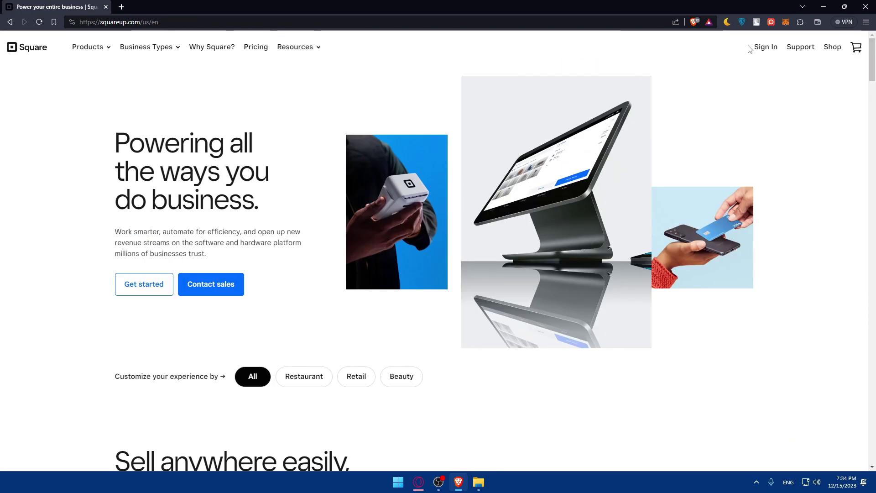
Sign in to Square with the browser's saved login email and reach the Dashboard.
{"action": "left_click", "coordinate": [762, 50]}
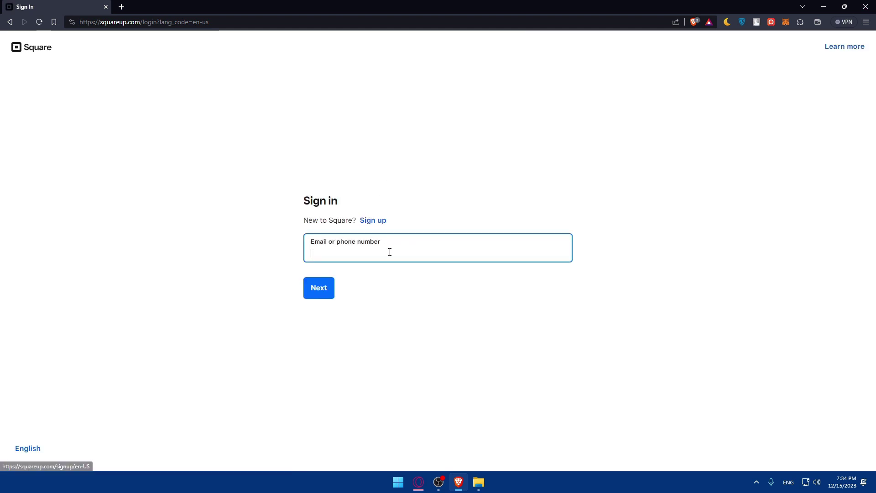
{"action": "left_click", "coordinate": [365, 249]}
{"action": "left_click", "coordinate": [392, 278]}
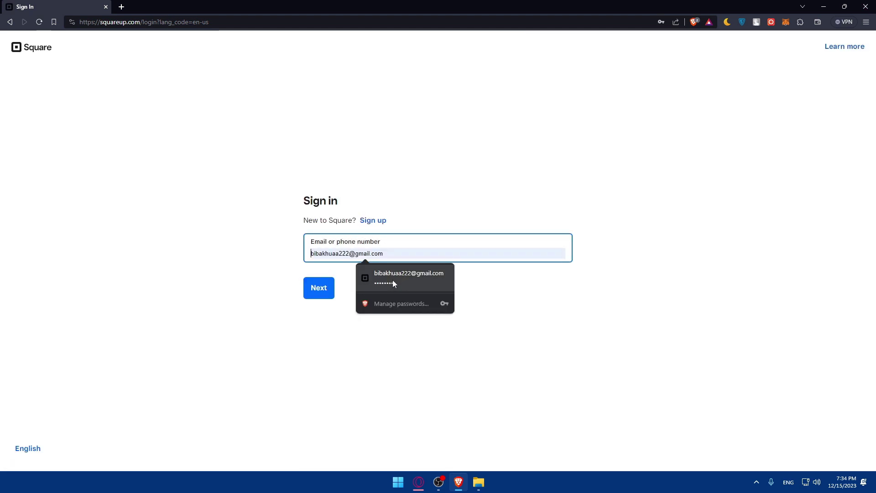
{"action": "left_click", "coordinate": [320, 289]}
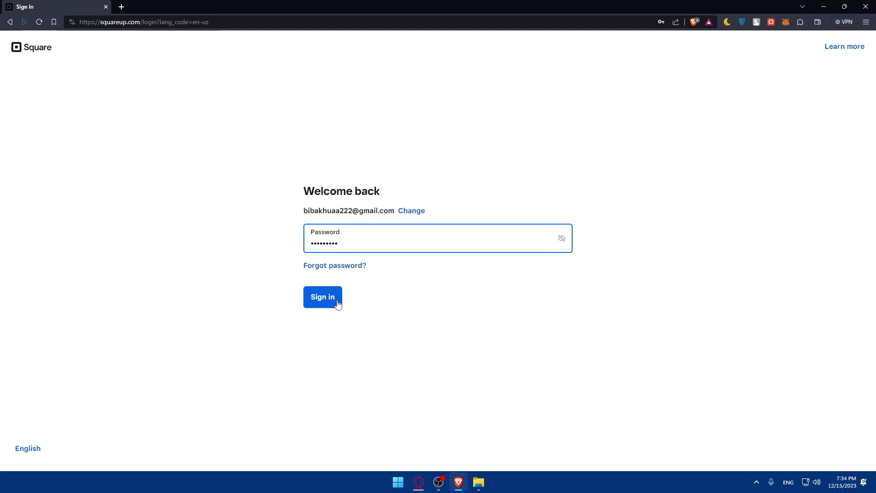
{"action": "left_click", "coordinate": [336, 303]}
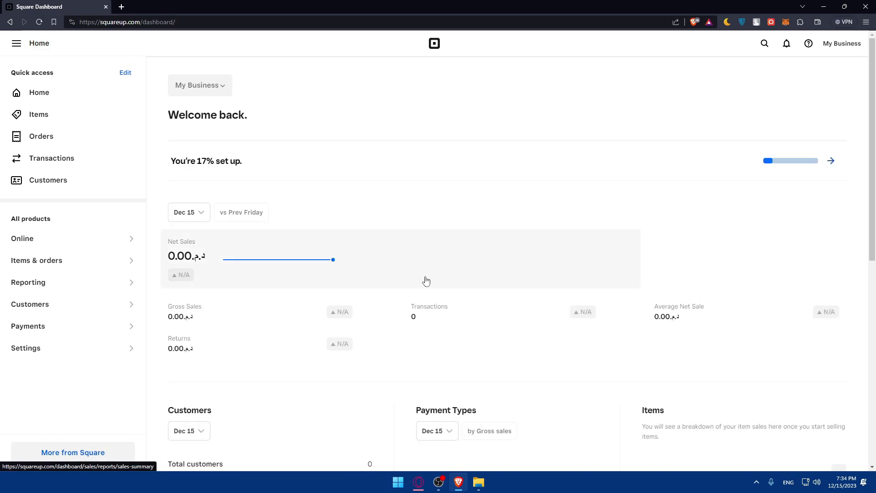
Open woo.com in a new tab to reach the WooCommerce.com Dashboard.
{"action": "left_click", "coordinate": [121, 6]}
{"action": "type", "text": "wo"}
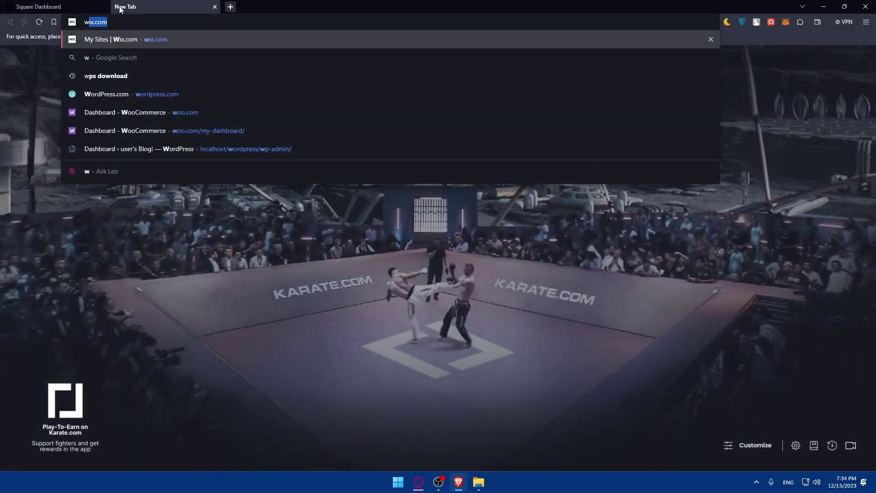
{"action": "type", "text": "o"}
{"action": "key", "text": "Return"}
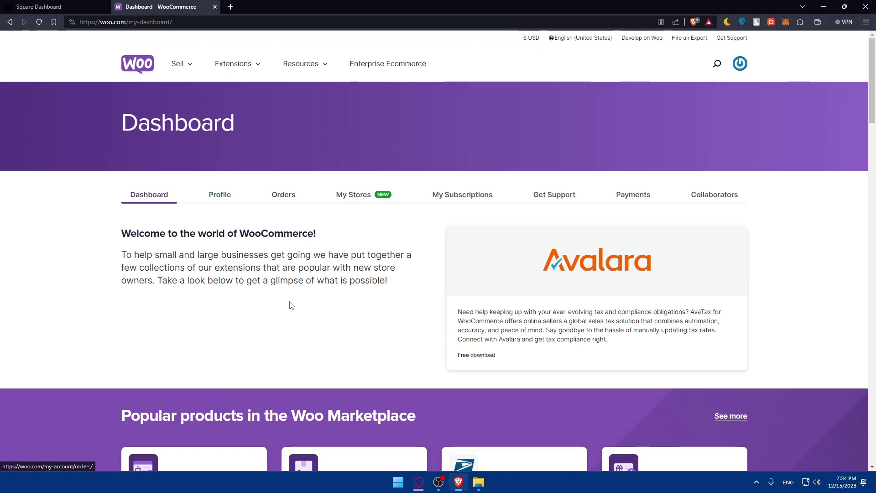
{"action": "scroll", "coordinate": [247, 302], "scroll_direction": "down", "scroll_amount": 10}
{"action": "scroll", "coordinate": [283, 231], "scroll_direction": "up", "scroll_amount": 10}
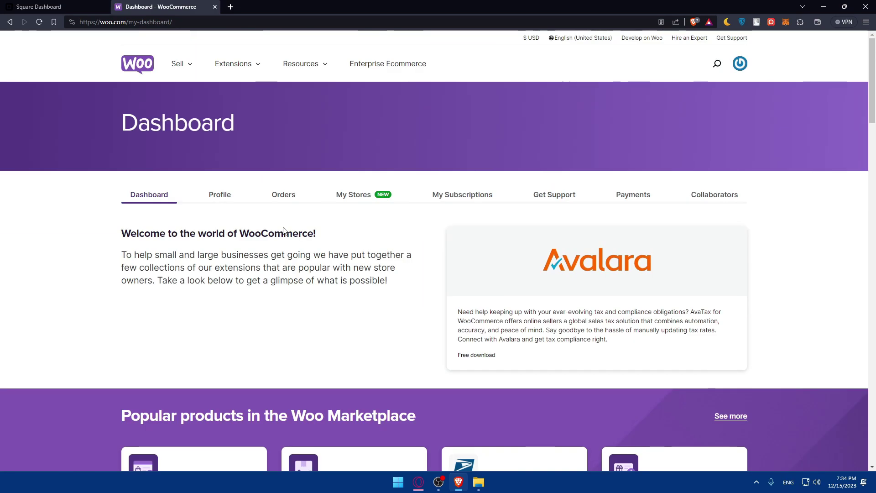
Load localhost/wordpress/wp-admin in another new tab.
{"action": "left_click", "coordinate": [231, 7]}
{"action": "key", "text": "ctrl+v"}
{"action": "key", "text": "Return"}
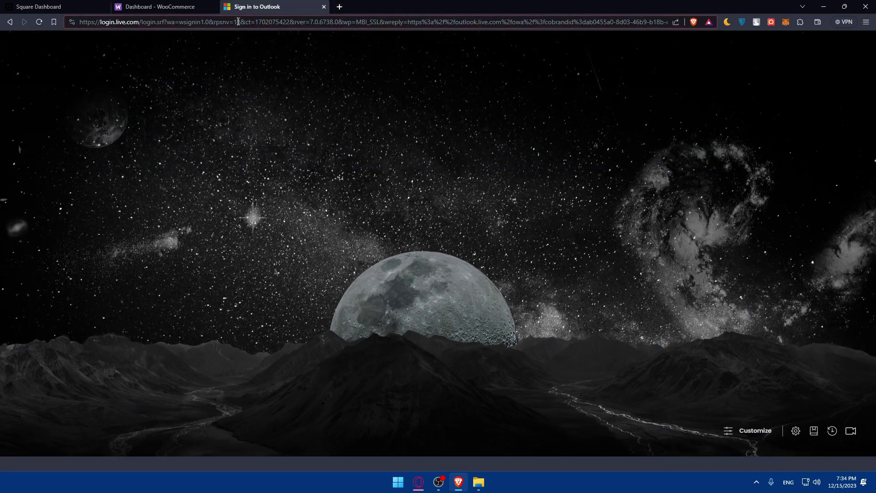
{"action": "left_click", "coordinate": [237, 21]}
{"action": "type", "text": "lo"}
{"action": "key", "text": "Return"}
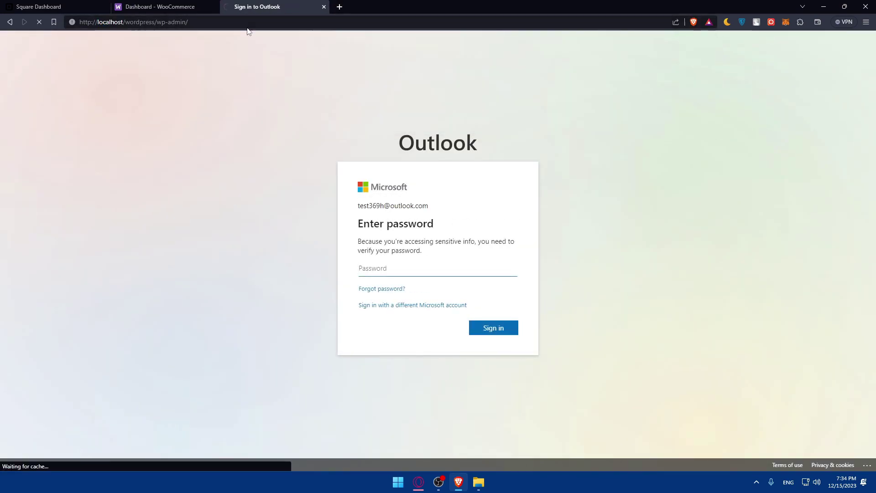
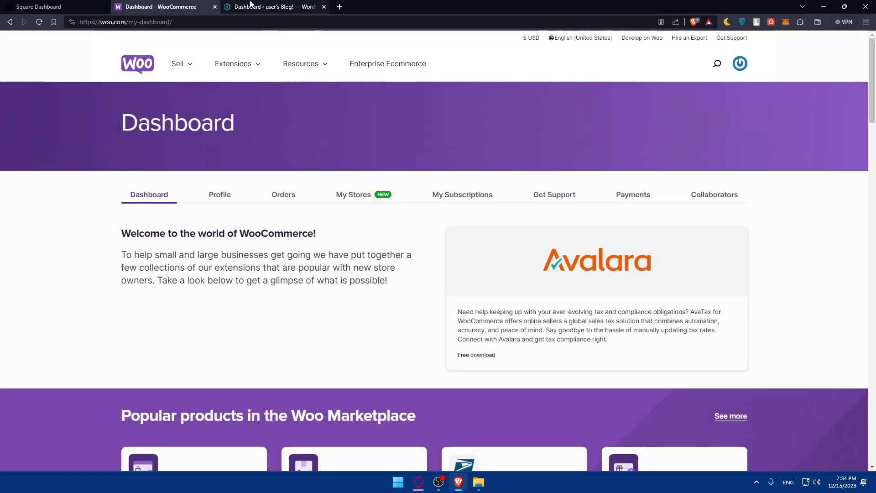
Glance at the WordPress admin and Square Dashboard tabs, ending back on WordPress admin.
{"action": "left_click", "coordinate": [274, 6]}
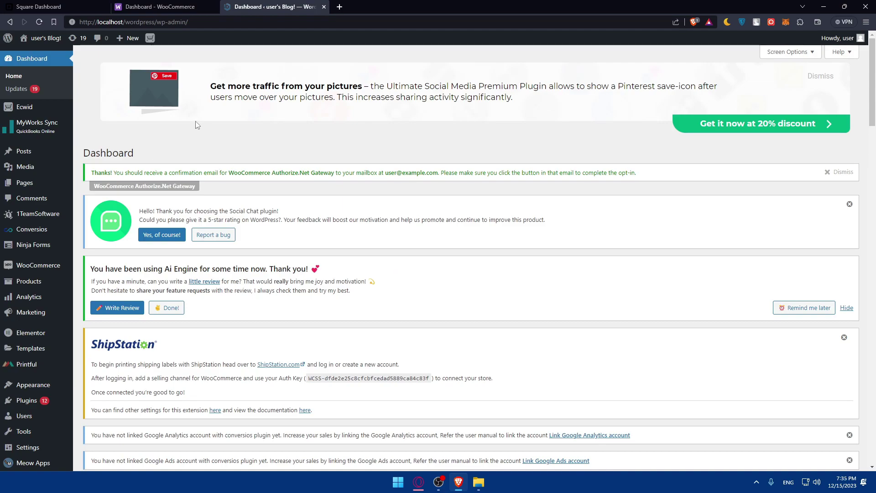
{"action": "left_click", "coordinate": [27, 7]}
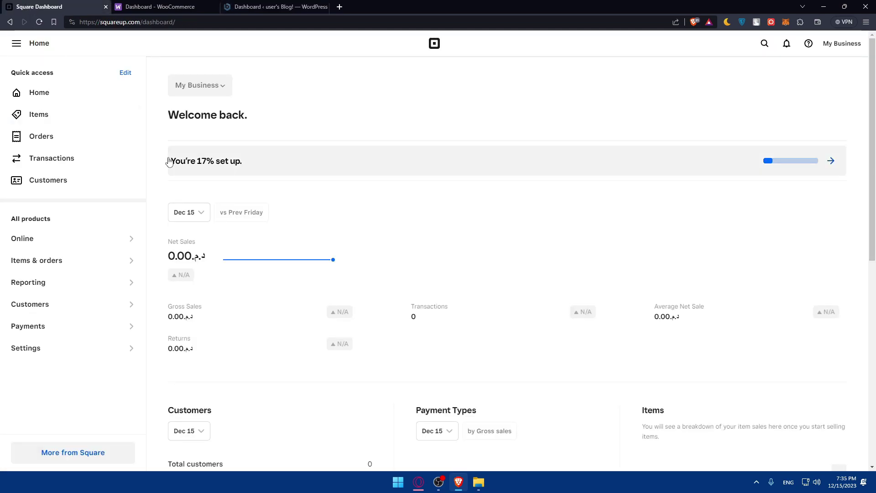
{"action": "left_click", "coordinate": [283, 8]}
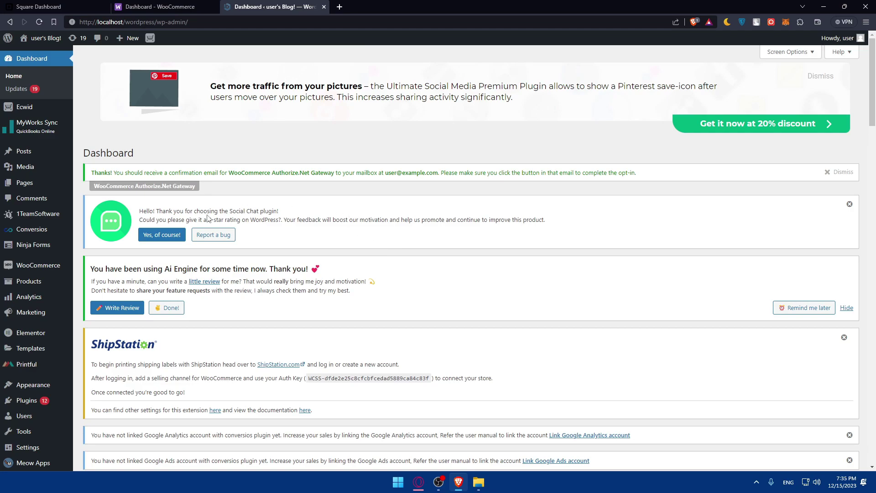
From Square Settings > App integrations, search the marketplace for 'woocommerce' and open the WooCommerce listing.
{"action": "left_click", "coordinate": [69, 5]}
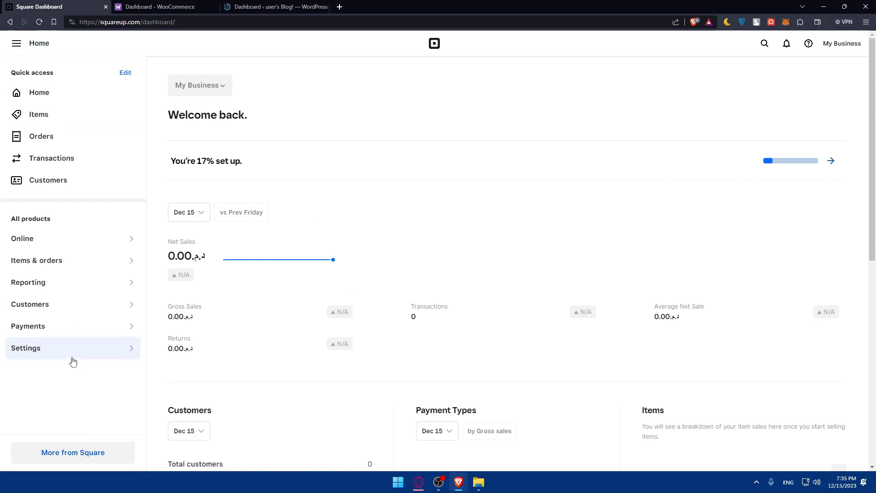
{"action": "left_click", "coordinate": [73, 361]}
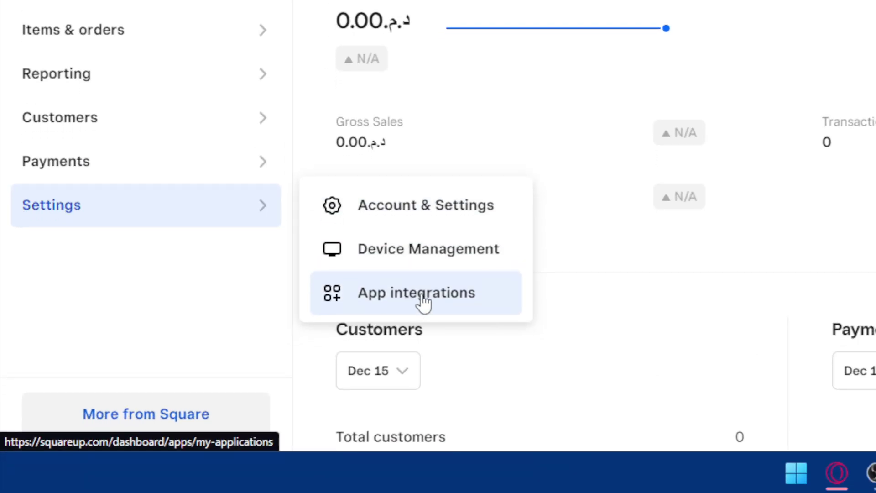
{"action": "left_click", "coordinate": [424, 301]}
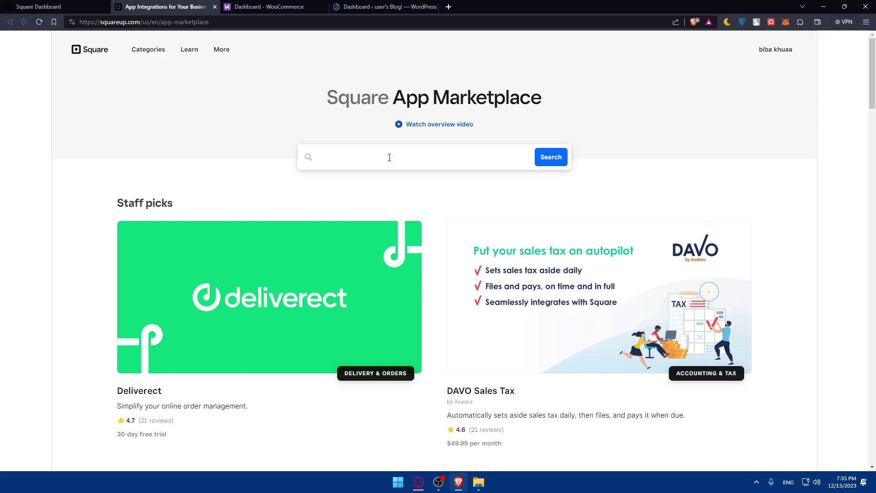
{"action": "left_click", "coordinate": [390, 158]}
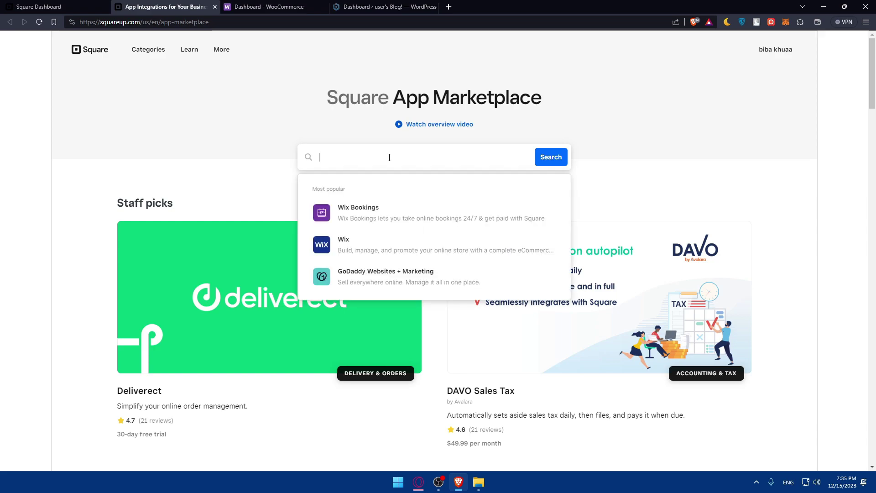
{"action": "type", "text": "woocommerce"}
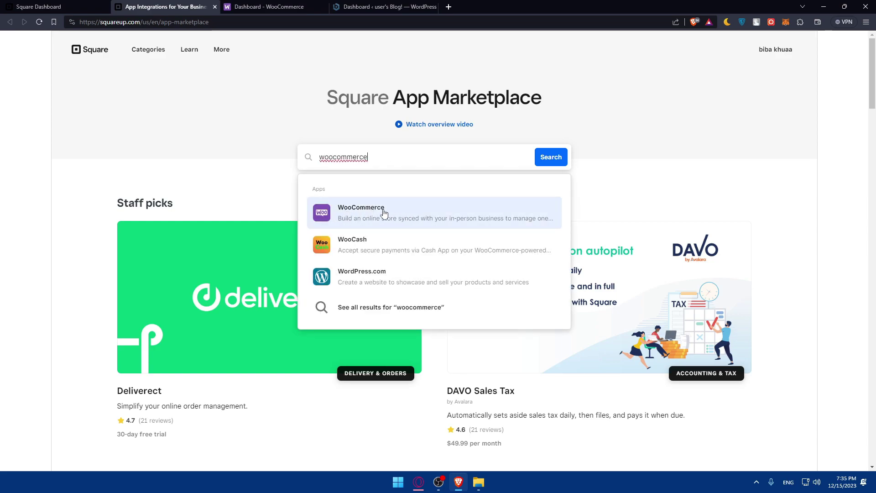
{"action": "left_click", "coordinate": [385, 214]}
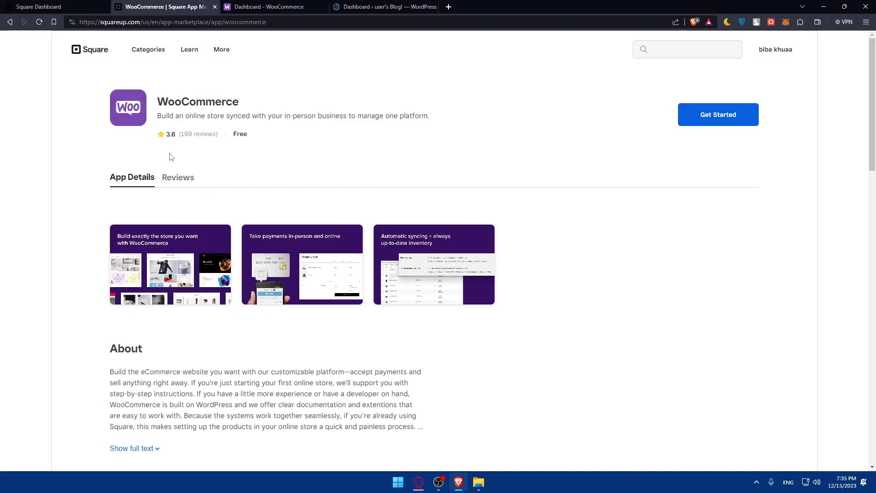
Read the WooCommerce app's short description and App Details.
{"action": "left_click_drag", "start_coordinate": [158, 116], "coordinate": [217, 120]}
{"action": "left_click", "coordinate": [230, 117]}
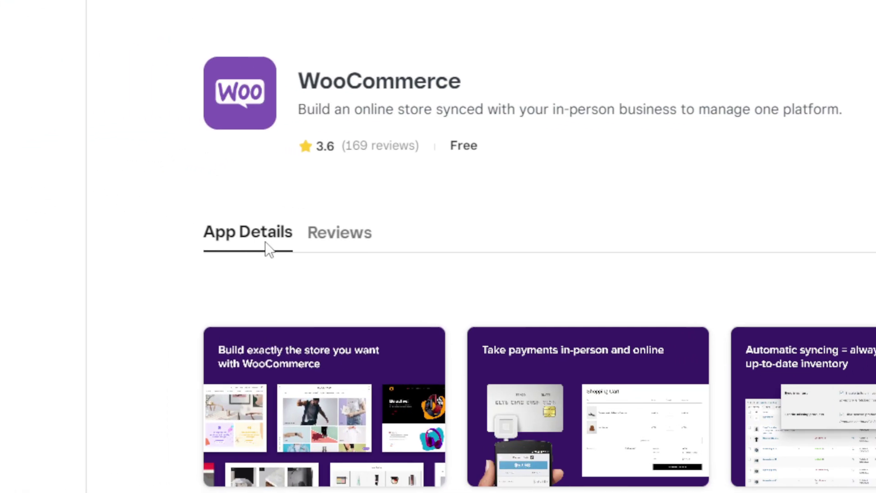
{"action": "scroll", "coordinate": [185, 295], "scroll_direction": "down", "scroll_amount": 12}
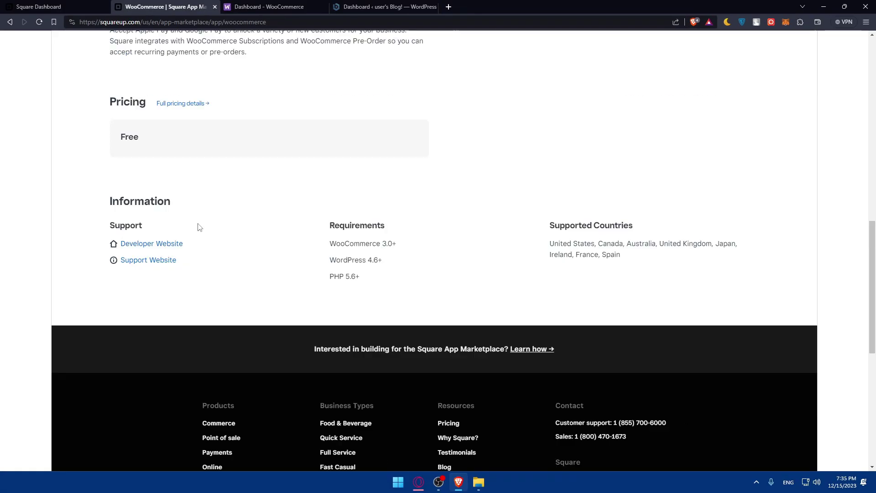
{"action": "scroll", "coordinate": [197, 225], "scroll_direction": "up", "scroll_amount": 13}
Scroll through the WooCommerce app's reviews (3.6 rating, 169 reviews).
{"action": "left_click", "coordinate": [177, 183]}
{"action": "scroll", "coordinate": [140, 180], "scroll_direction": "down", "scroll_amount": 9}
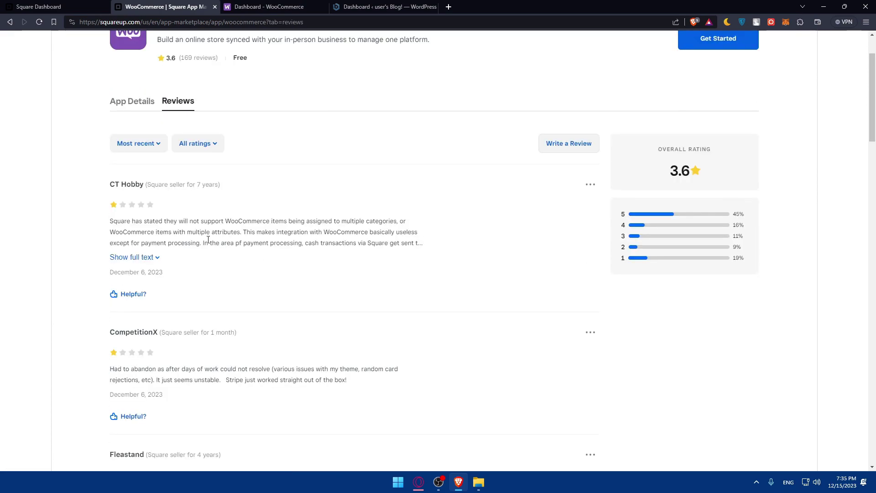
{"action": "scroll", "coordinate": [139, 180], "scroll_direction": "down", "scroll_amount": 15}
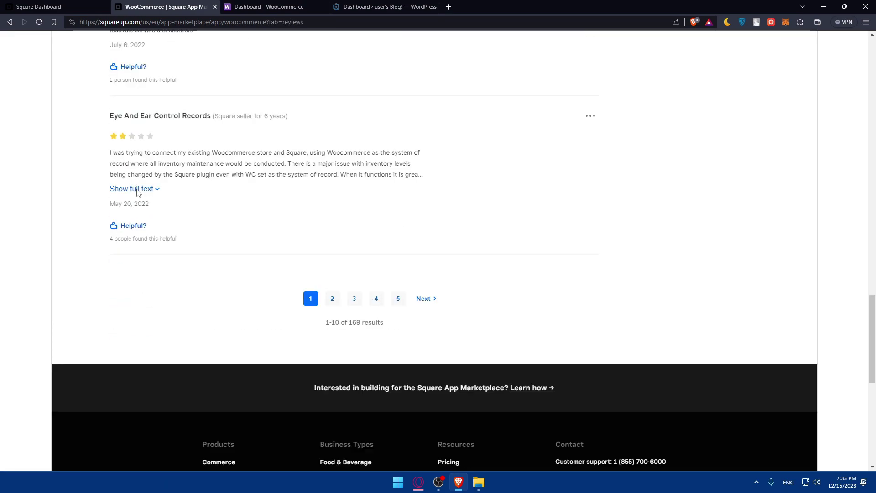
{"action": "scroll", "coordinate": [132, 187], "scroll_direction": "up", "scroll_amount": 5}
{"action": "scroll", "coordinate": [123, 187], "scroll_direction": "up", "scroll_amount": 5}
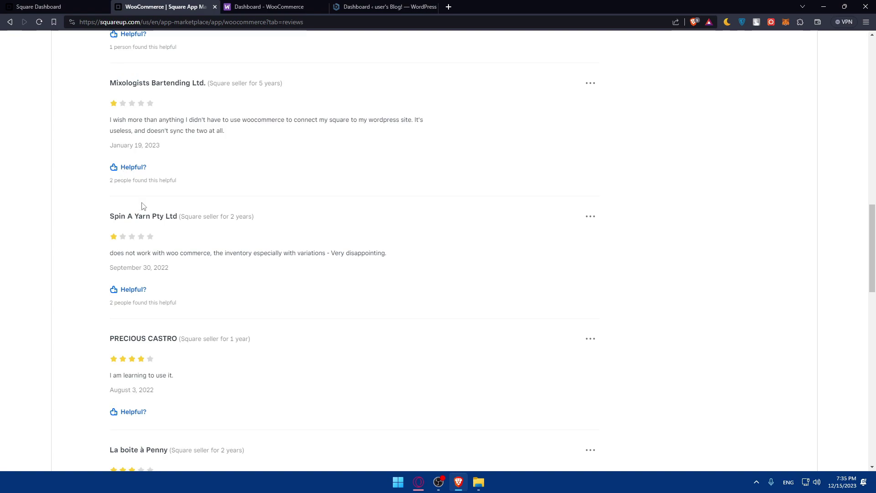
{"action": "scroll", "coordinate": [143, 121], "scroll_direction": "down", "scroll_amount": 7}
{"action": "scroll", "coordinate": [284, 183], "scroll_direction": "up", "scroll_amount": 8}
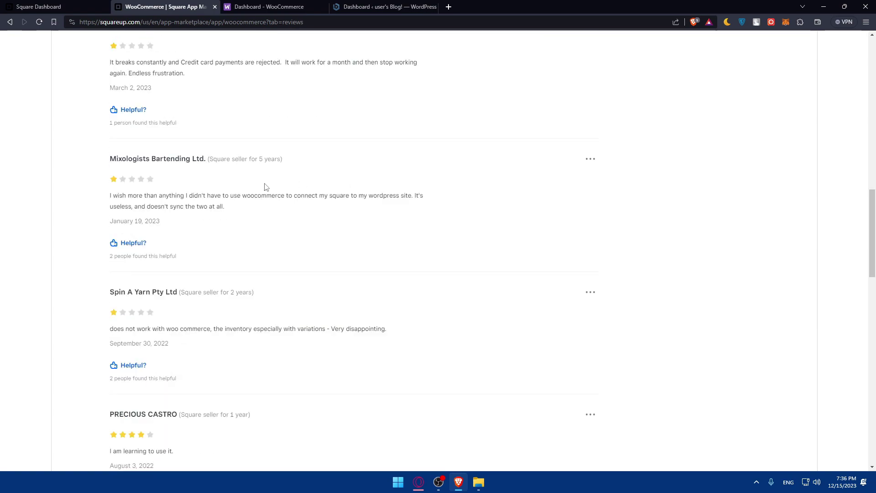
{"action": "scroll", "coordinate": [316, 213], "scroll_direction": "up", "scroll_amount": 2}
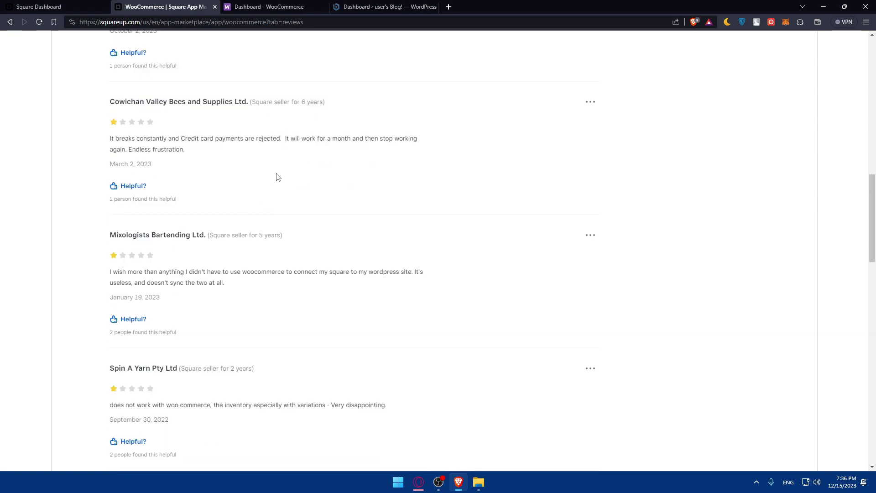
{"action": "left_click_drag", "start_coordinate": [260, 237], "coordinate": [257, 236]}
{"action": "scroll", "coordinate": [296, 132], "scroll_direction": "up", "scroll_amount": 10}
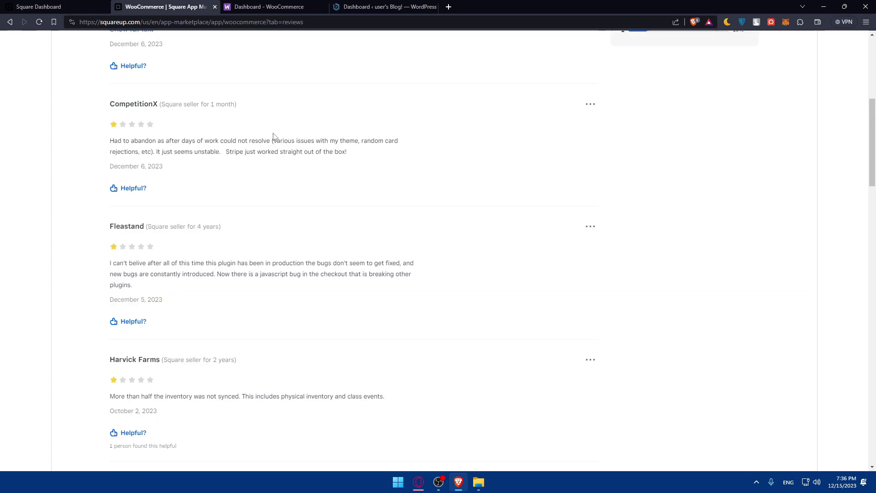
{"action": "scroll", "coordinate": [204, 351], "scroll_direction": "down", "scroll_amount": 8}
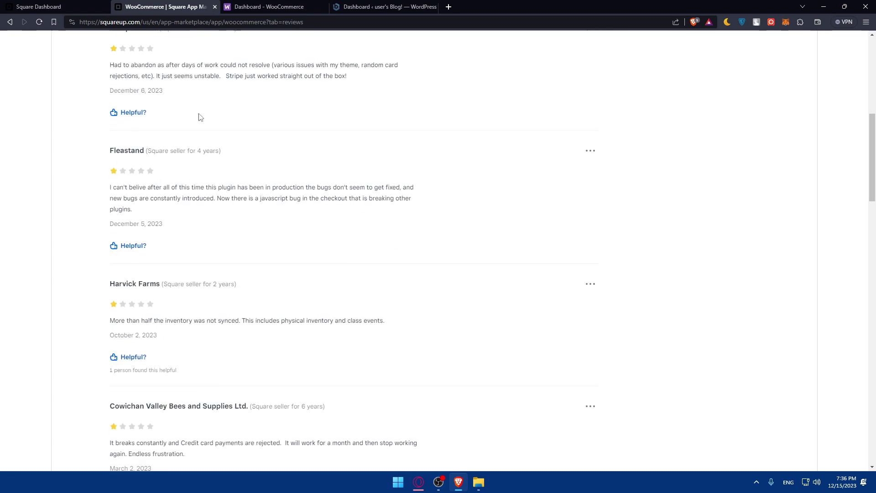
{"action": "scroll", "coordinate": [205, 127], "scroll_direction": "down", "scroll_amount": 20}
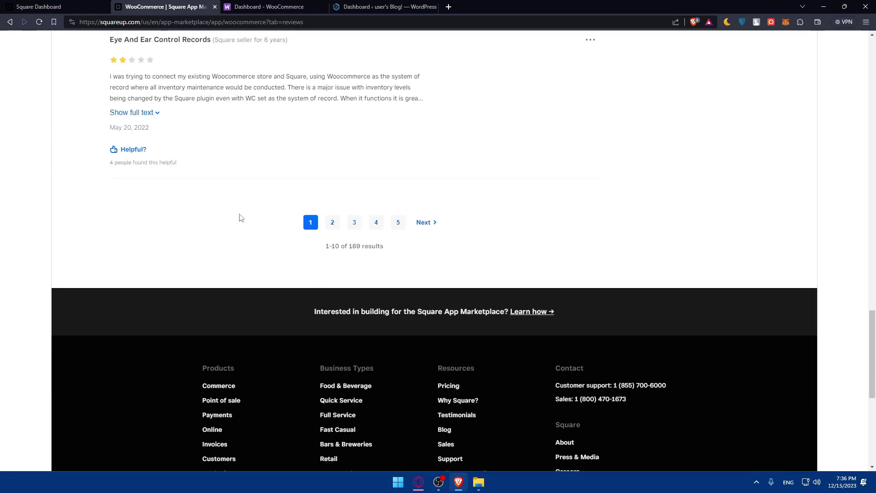
Read the fifth page of reviews, then go back to App Details.
{"action": "left_click", "coordinate": [398, 298]}
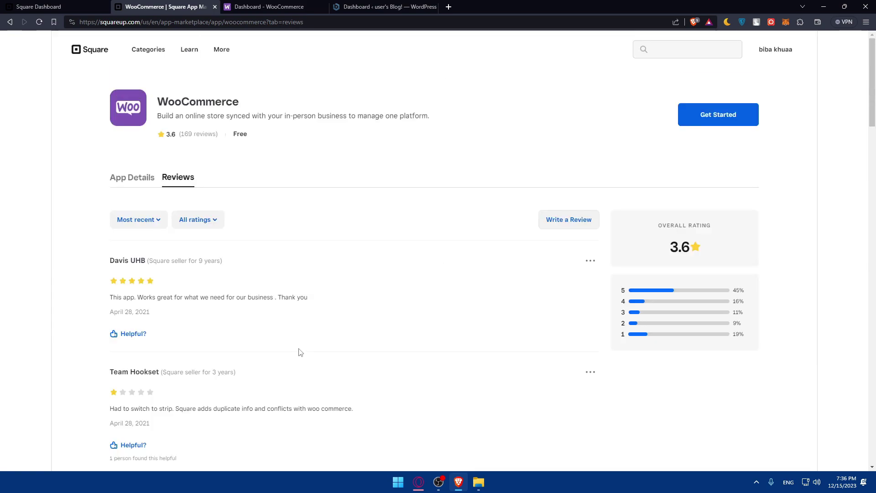
{"action": "scroll", "coordinate": [300, 352], "scroll_direction": "down", "scroll_amount": 12}
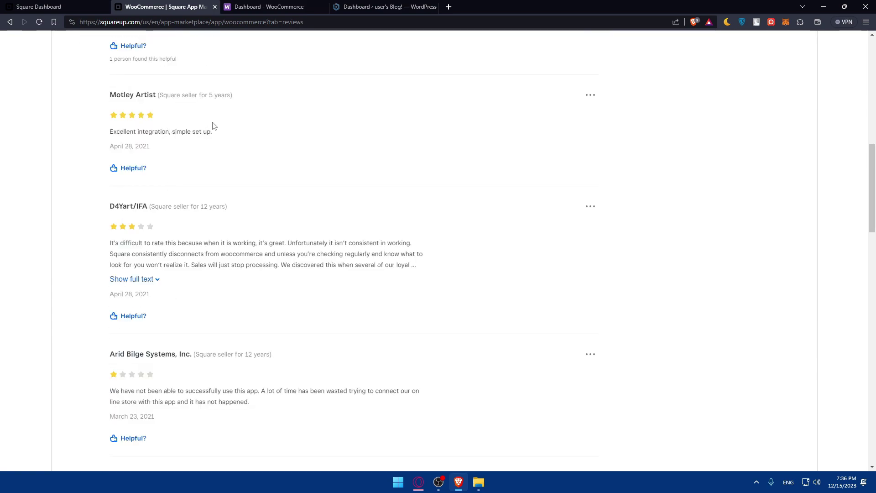
{"action": "scroll", "coordinate": [211, 125], "scroll_direction": "down", "scroll_amount": 15}
{"action": "key", "text": "alt+Left"}
{"action": "key", "text": "alt+Left"}
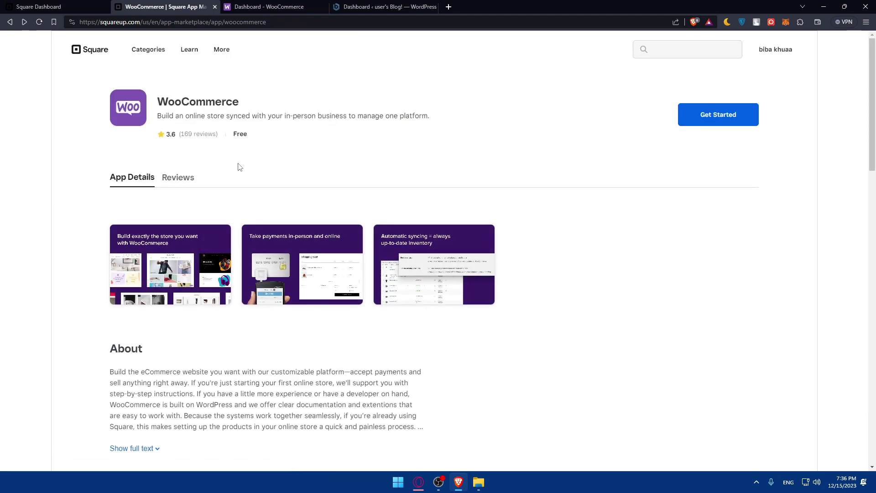
Follow Get Started on the free WooCommerce app through to the free Square extension's product page.
{"action": "left_click", "coordinate": [735, 117]}
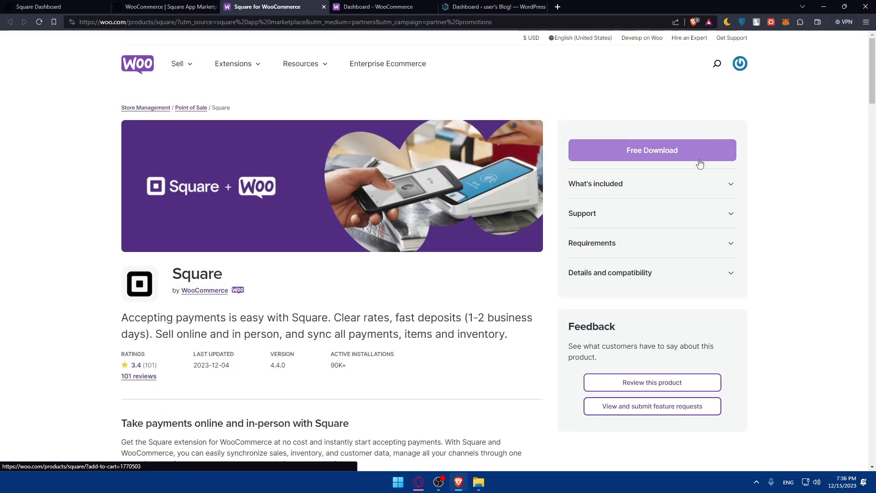
{"action": "left_click", "coordinate": [610, 146]}
{"action": "scroll", "coordinate": [264, 414], "scroll_direction": "down", "scroll_amount": 20}
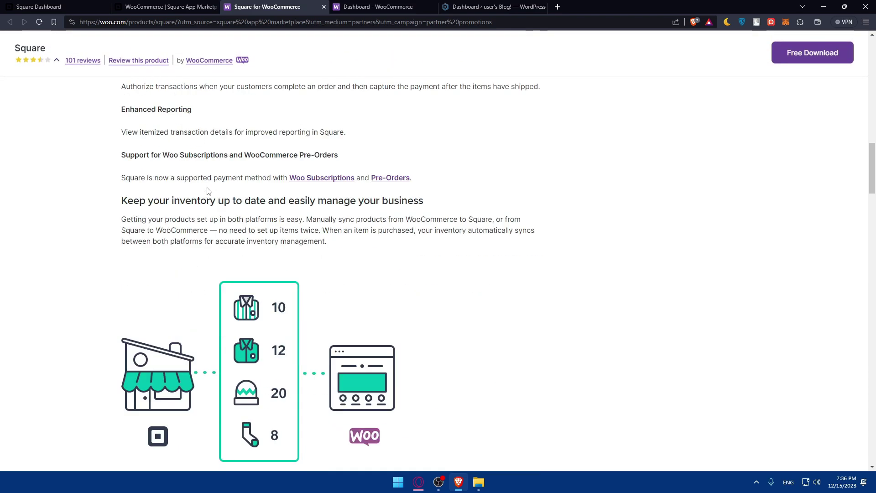
{"action": "scroll", "coordinate": [201, 190], "scroll_direction": "down", "scroll_amount": 15}
{"action": "scroll", "coordinate": [274, 219], "scroll_direction": "up", "scroll_amount": 10}
{"action": "scroll", "coordinate": [328, 253], "scroll_direction": "down", "scroll_amount": 7}
{"action": "scroll", "coordinate": [327, 252], "scroll_direction": "down", "scroll_amount": 5}
{"action": "scroll", "coordinate": [246, 299], "scroll_direction": "down", "scroll_amount": 6}
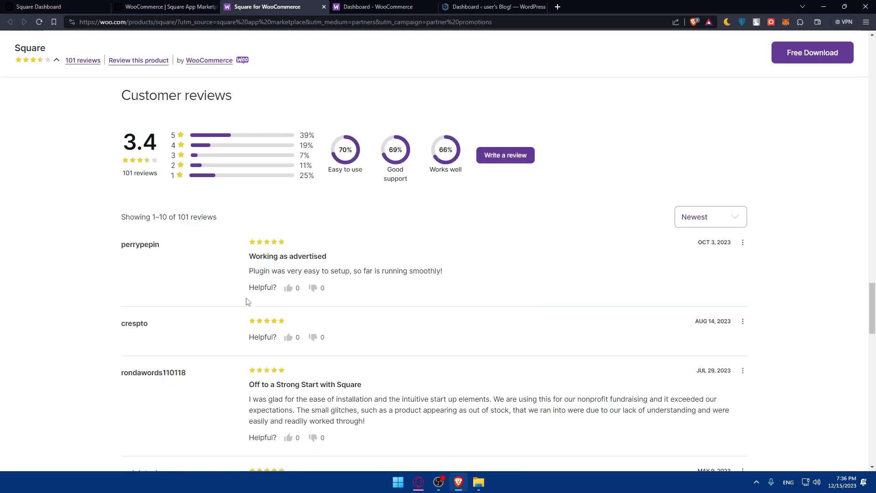
{"action": "scroll", "coordinate": [378, 182], "scroll_direction": "down", "scroll_amount": 10}
{"action": "scroll", "coordinate": [452, 195], "scroll_direction": "up", "scroll_amount": 20}
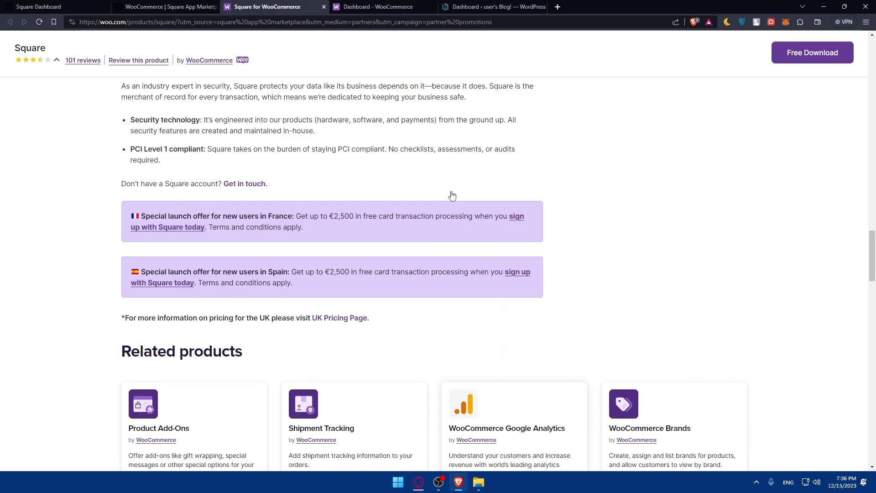
{"action": "scroll", "coordinate": [452, 196], "scroll_direction": "up", "scroll_amount": 15}
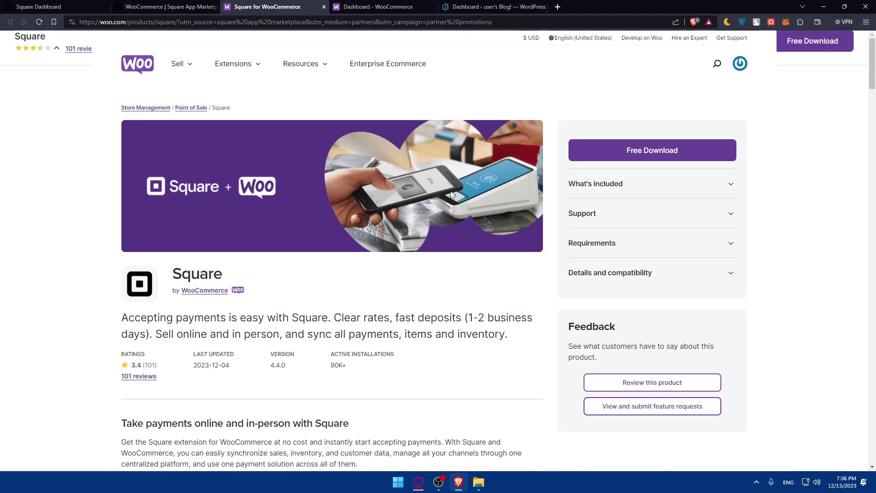
Expand the What's included, Support, Requirements, and Details and compatibility sections.
{"action": "left_click", "coordinate": [675, 185]}
{"action": "left_click", "coordinate": [673, 243]}
{"action": "left_click", "coordinate": [653, 336]}
{"action": "scroll", "coordinate": [653, 335], "scroll_direction": "down", "scroll_amount": 2}
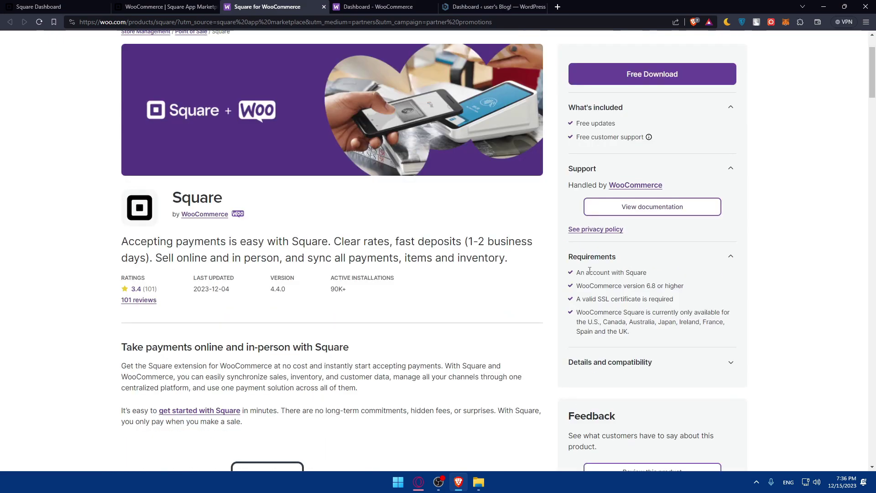
{"action": "left_click", "coordinate": [672, 364]}
{"action": "scroll", "coordinate": [657, 320], "scroll_direction": "down", "scroll_amount": 4}
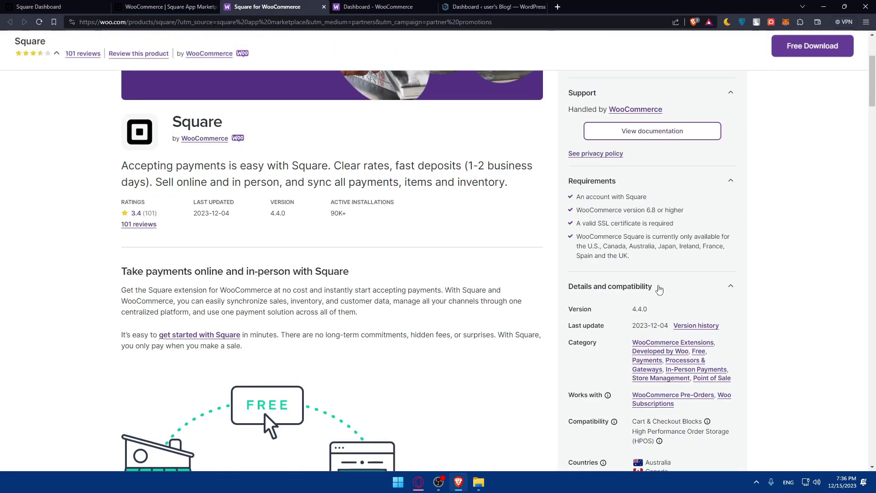
{"action": "scroll", "coordinate": [630, 272], "scroll_direction": "up", "scroll_amount": 4}
Review the WooCommerce version, SSL and country availability requirements, then request the Free Download.
{"action": "left_click_drag", "start_coordinate": [635, 313], "coordinate": [653, 322]}
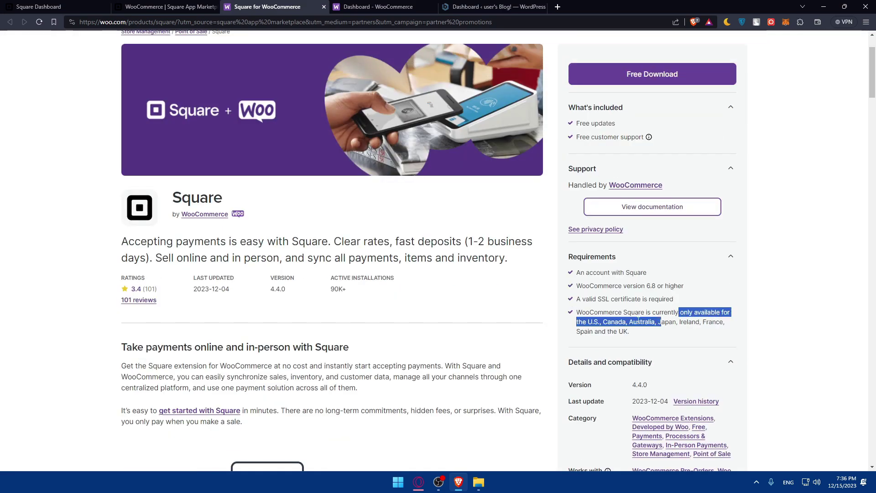
{"action": "left_click", "coordinate": [641, 277]}
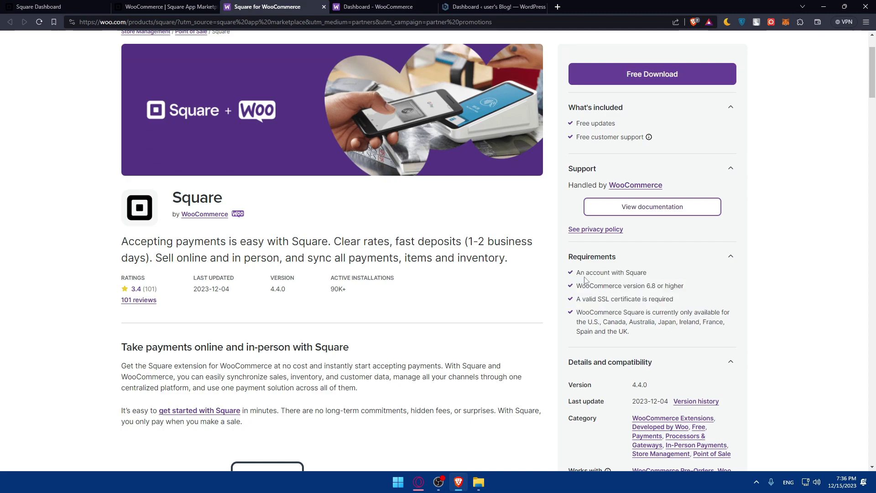
{"action": "left_click_drag", "start_coordinate": [583, 276], "coordinate": [569, 264]}
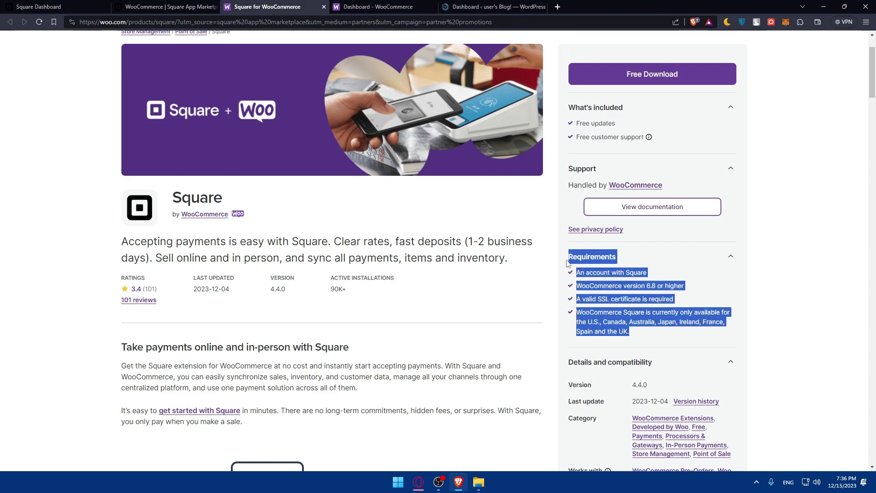
{"action": "left_click", "coordinate": [586, 274]}
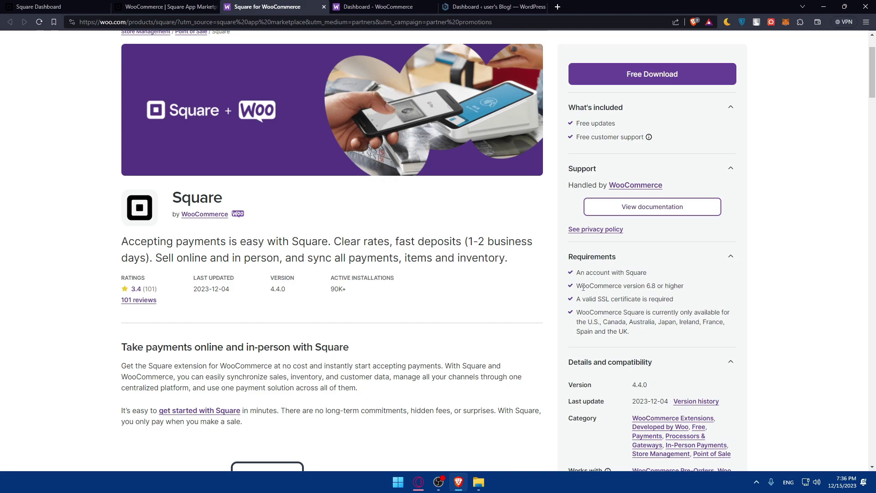
{"action": "left_click_drag", "start_coordinate": [584, 288], "coordinate": [676, 301]}
{"action": "left_click", "coordinate": [652, 289]}
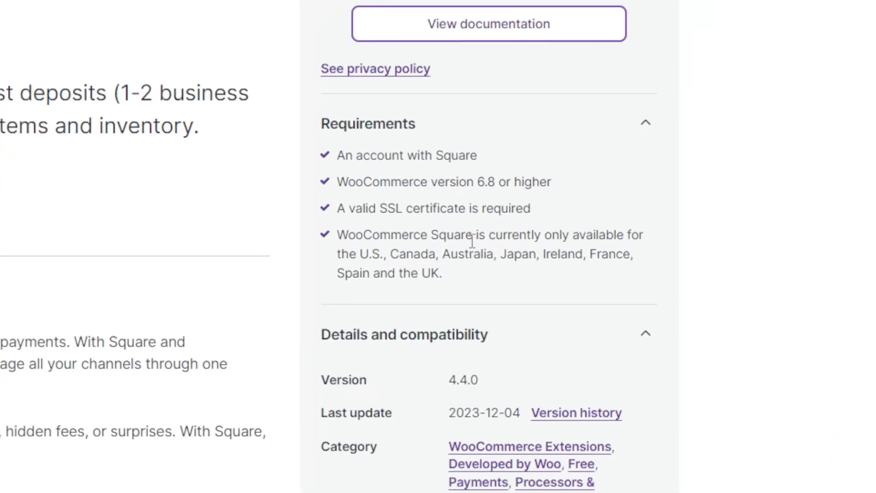
{"action": "left_click_drag", "start_coordinate": [475, 236], "coordinate": [571, 237]}
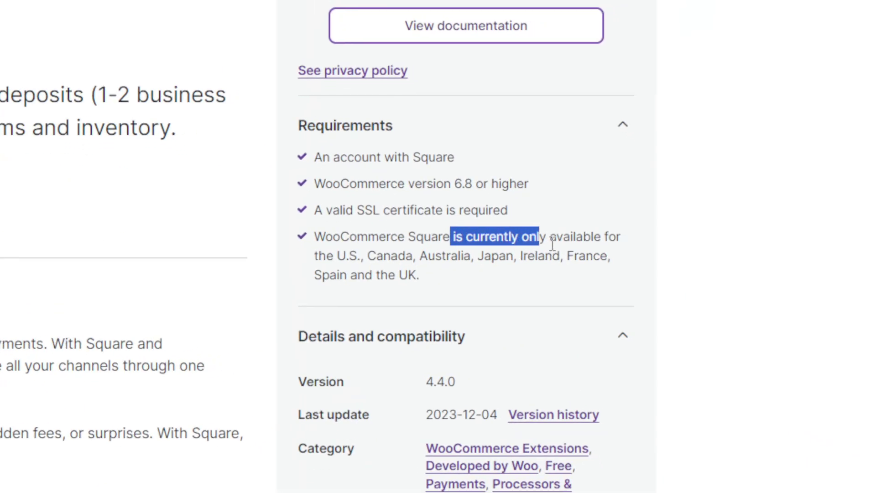
{"action": "left_click", "coordinate": [521, 254]}
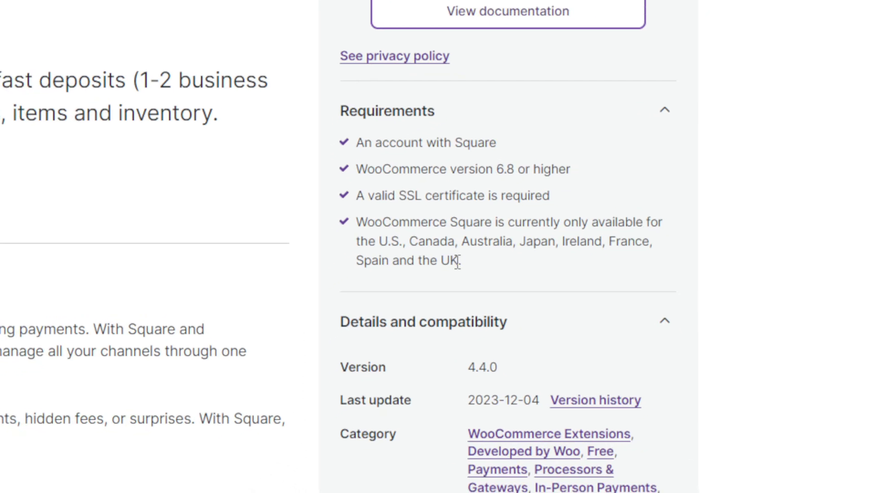
{"action": "scroll", "coordinate": [432, 234], "scroll_direction": "down", "scroll_amount": 3}
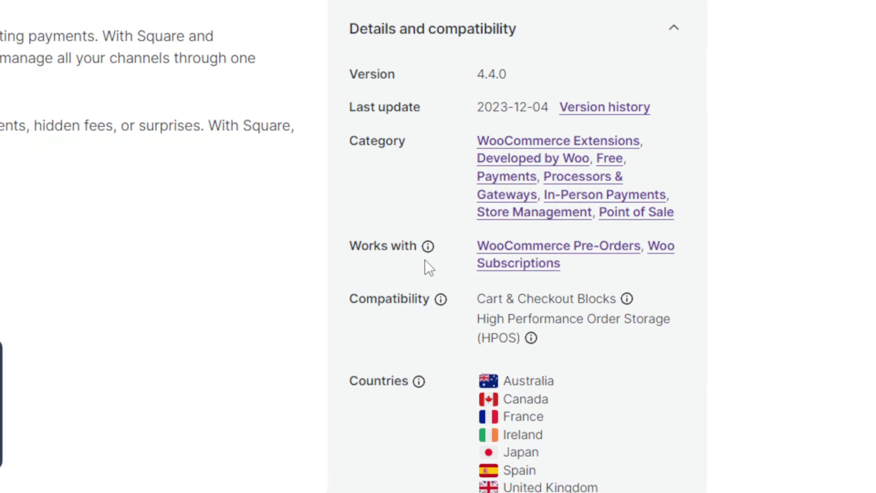
{"action": "scroll", "coordinate": [426, 259], "scroll_direction": "up", "scroll_amount": 10}
{"action": "left_click", "coordinate": [643, 149]}
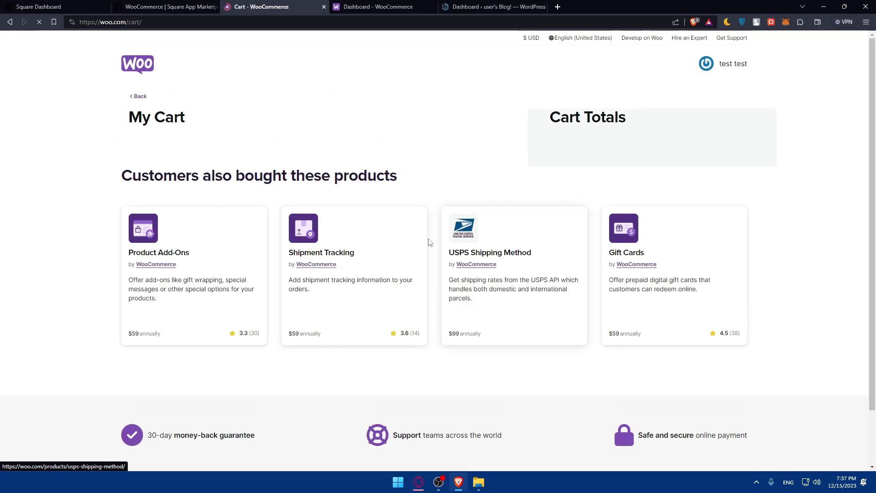
Check out and pay $0.00 for the Square extension, then read the Thank you page.
{"action": "left_click", "coordinate": [669, 245]}
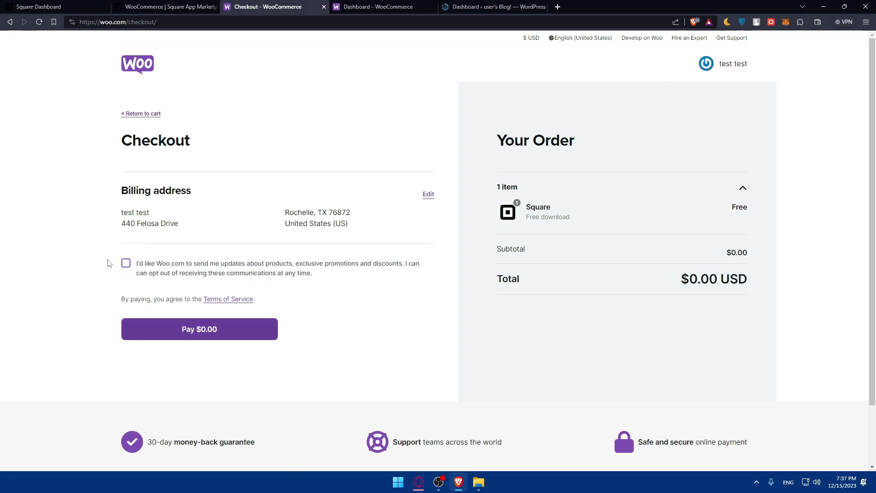
{"action": "left_click", "coordinate": [207, 338]}
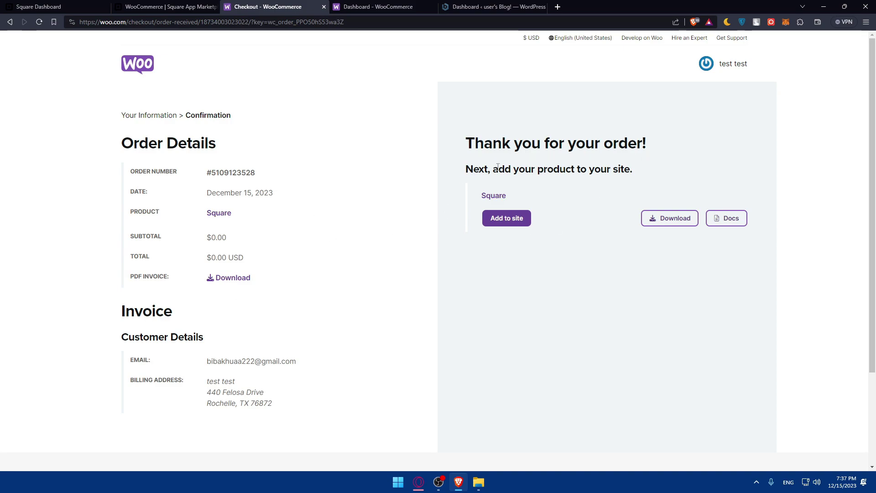
{"action": "left_click_drag", "start_coordinate": [508, 166], "coordinate": [588, 169]}
{"action": "left_click", "coordinate": [614, 179]}
{"action": "scroll", "coordinate": [655, 182], "scroll_direction": "down", "scroll_amount": 2}
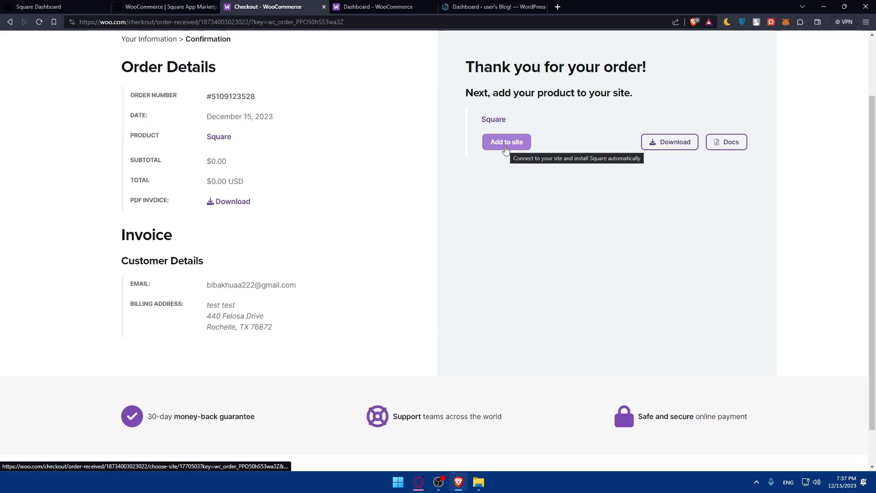
{"action": "scroll", "coordinate": [508, 152], "scroll_direction": "up", "scroll_amount": 2}
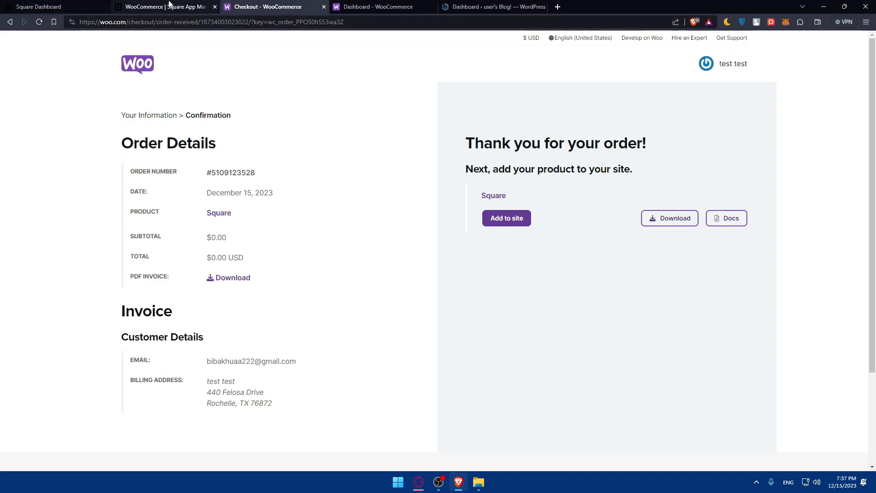
Close the Square Dashboard, App Marketplace and order confirmation tabs, returning to WordPress admin.
{"action": "left_click", "coordinate": [167, 4]}
{"action": "left_click", "coordinate": [102, 10]}
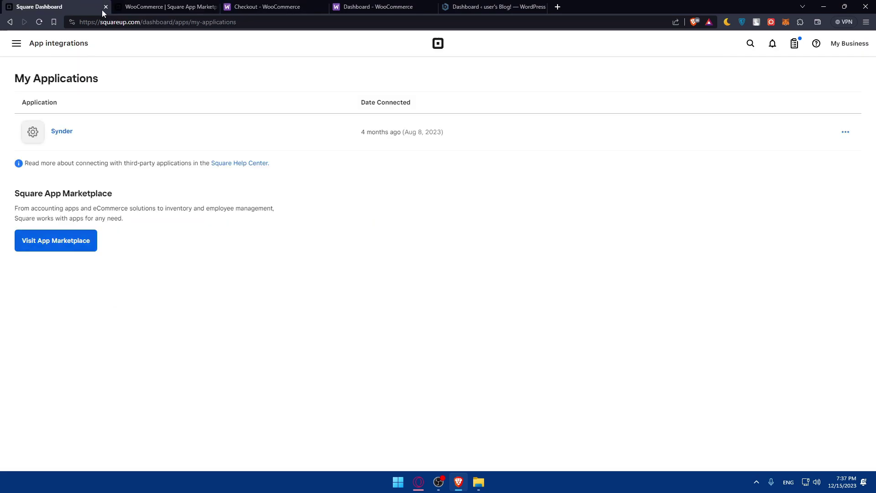
{"action": "left_click", "coordinate": [105, 8]}
{"action": "left_click", "coordinate": [106, 7]}
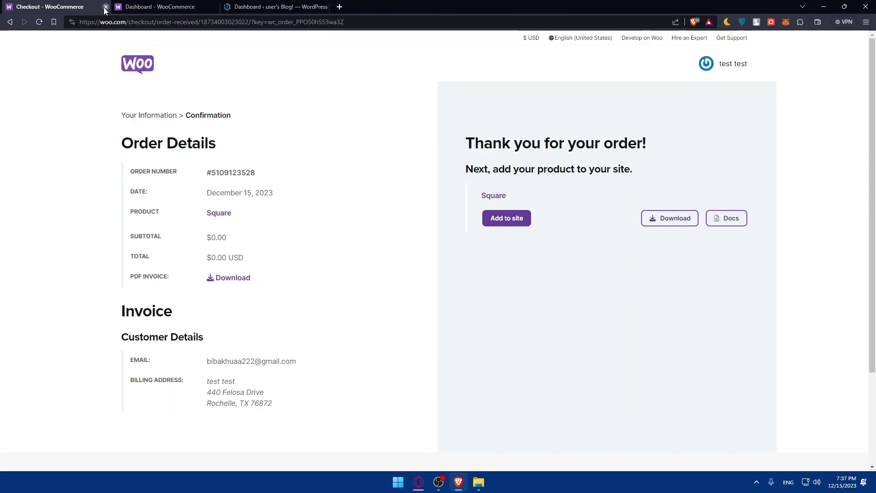
{"action": "left_click", "coordinate": [105, 7]}
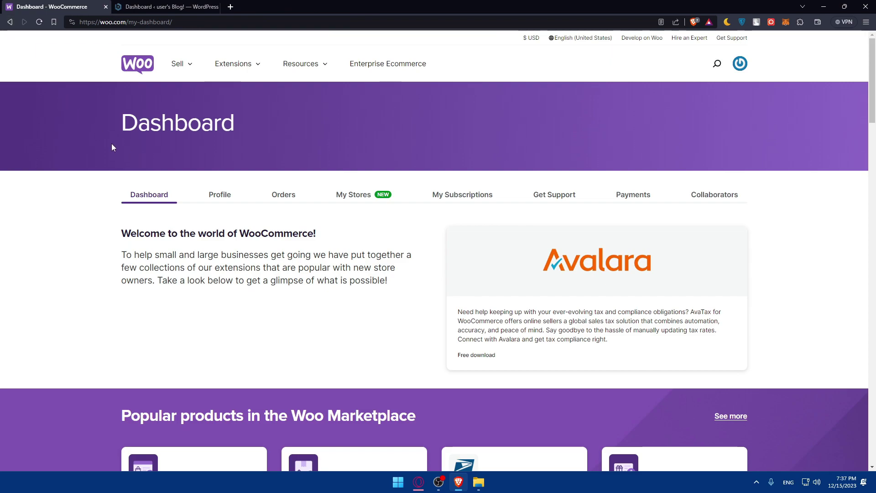
{"action": "left_click", "coordinate": [166, 7]}
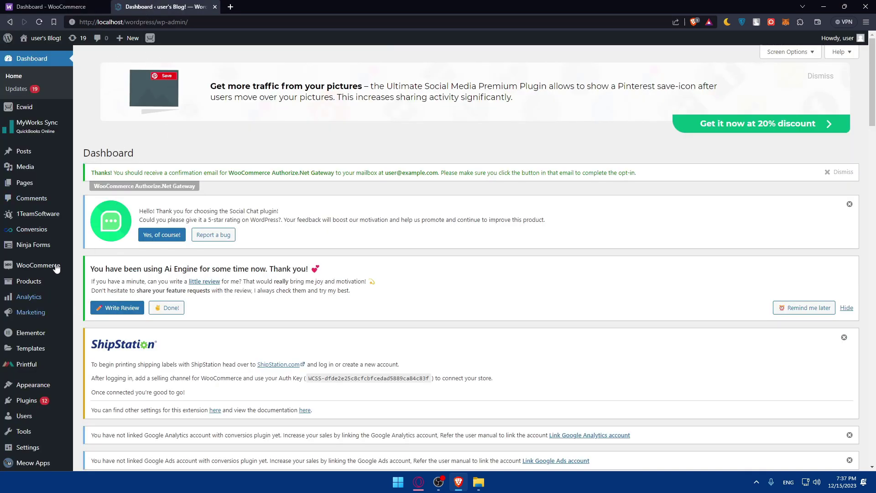
Go to Plugins > Add New Plugin and enter 'square' in the plugin search.
{"action": "mouse_move", "coordinate": [55, 407]}
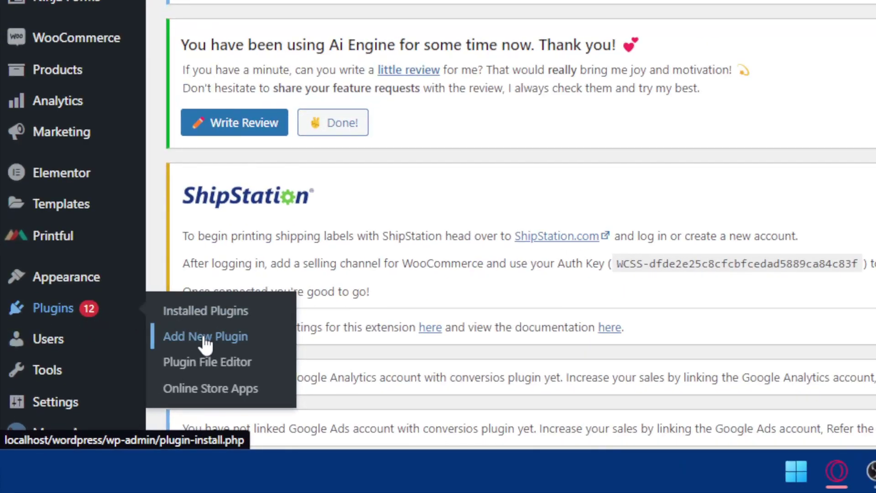
{"action": "left_click", "coordinate": [105, 414]}
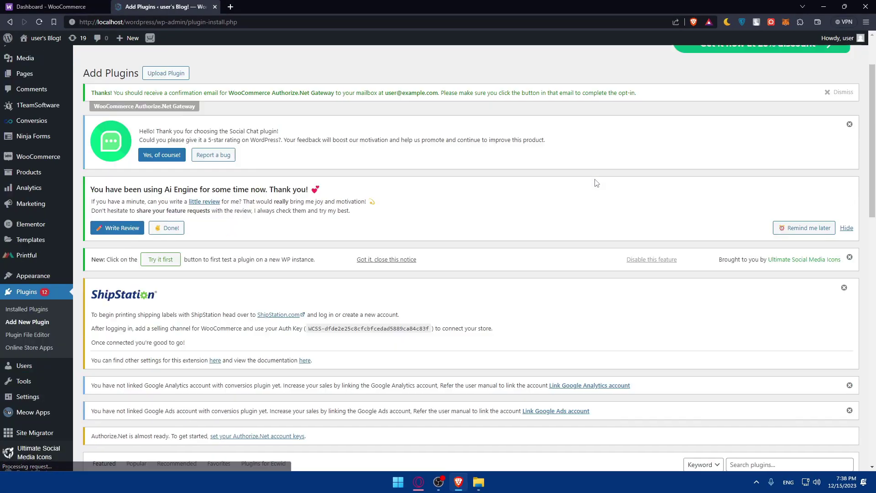
{"action": "scroll", "coordinate": [597, 182], "scroll_direction": "down", "scroll_amount": 7}
{"action": "left_click", "coordinate": [790, 160]}
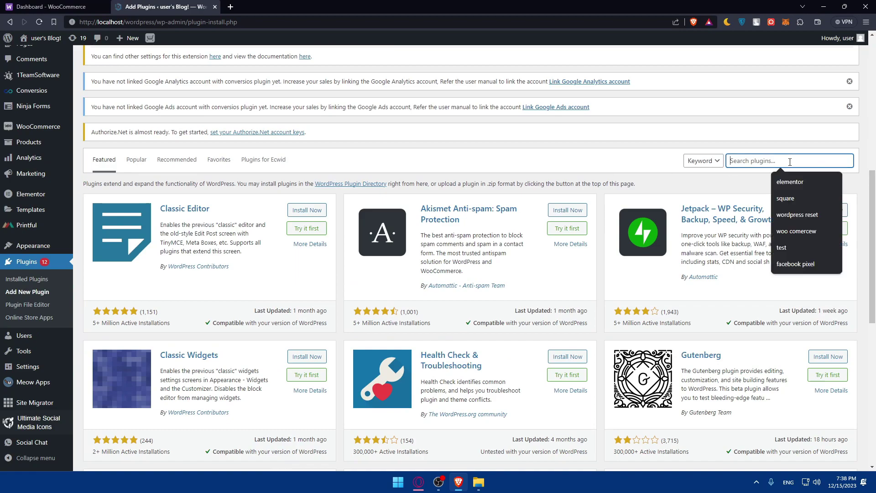
{"action": "type", "text": "square"}
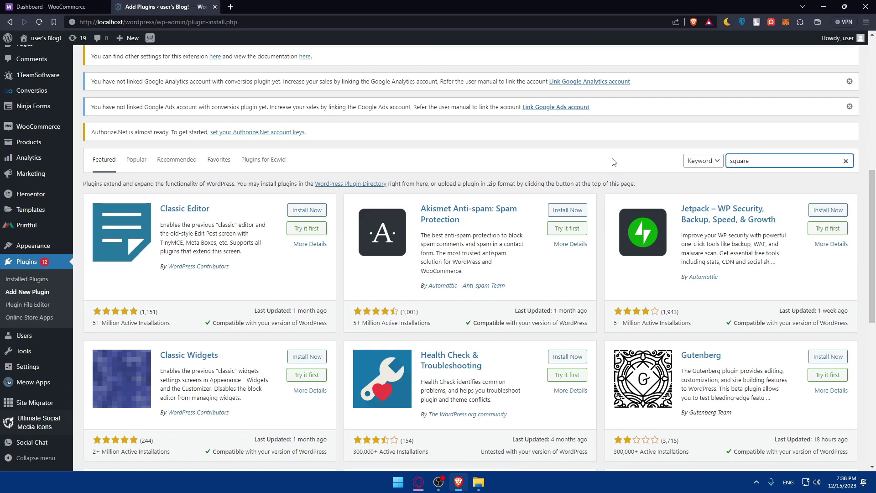
{"action": "scroll", "coordinate": [500, 214], "scroll_direction": "down", "scroll_amount": 9}
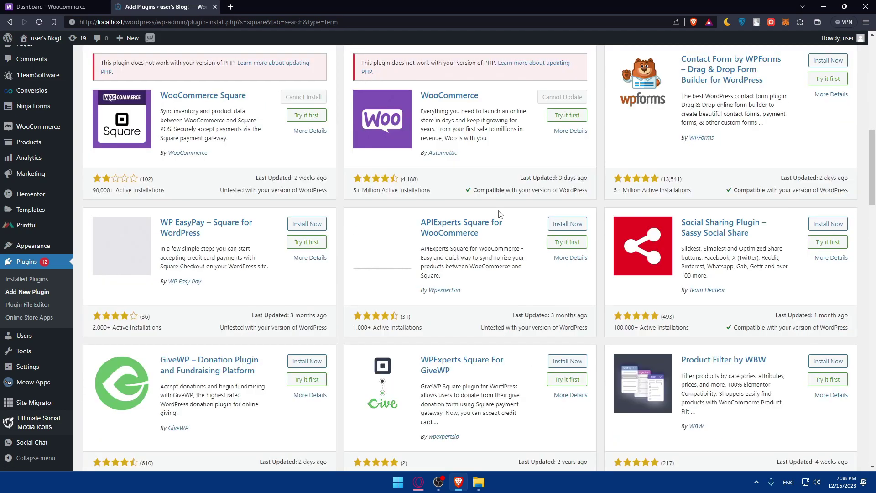
{"action": "scroll", "coordinate": [498, 213], "scroll_direction": "up", "scroll_amount": 3}
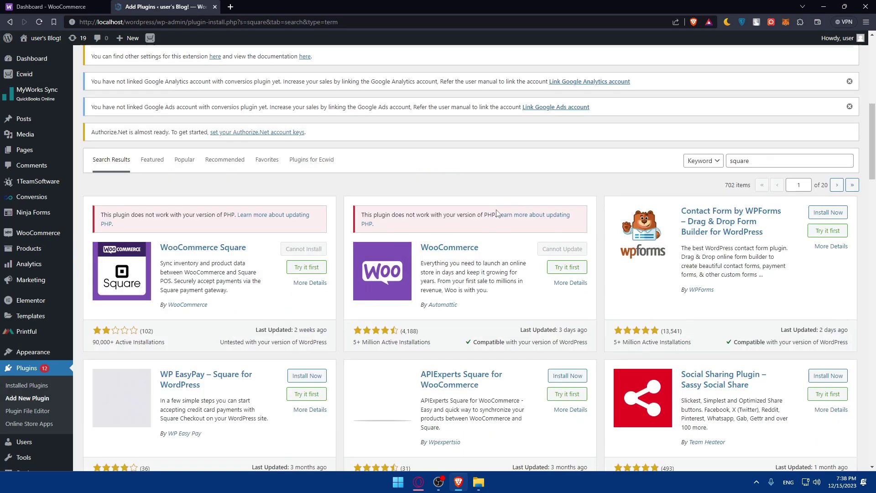
{"action": "left_click", "coordinate": [165, 252]}
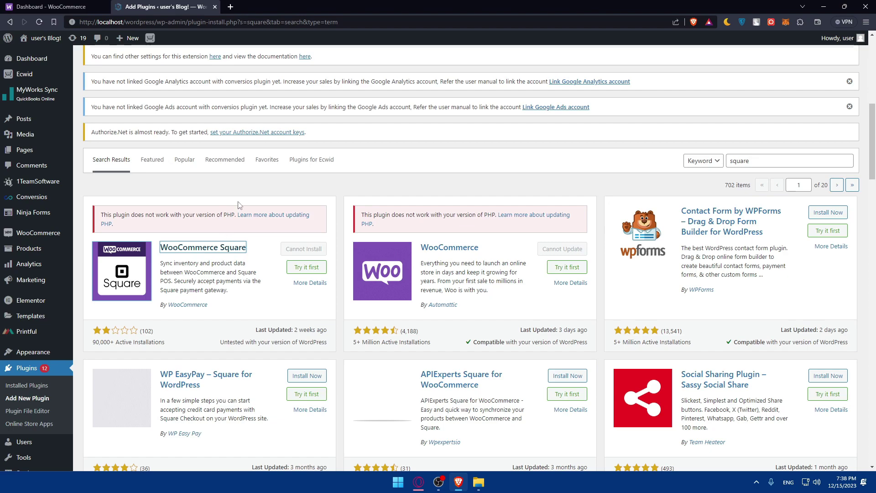
{"action": "right_click", "coordinate": [262, 220]}
{"action": "left_click", "coordinate": [278, 226]}
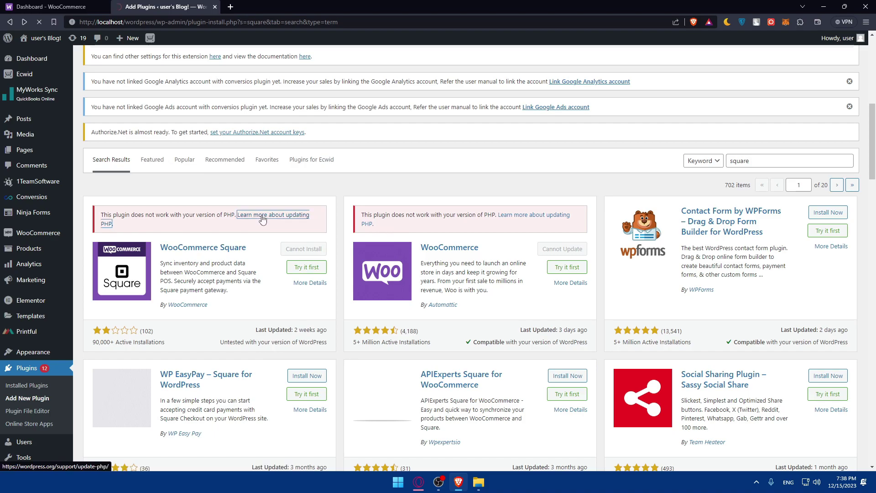
{"action": "scroll", "coordinate": [259, 235], "scroll_direction": "down", "scroll_amount": 8}
{"action": "scroll", "coordinate": [259, 235], "scroll_direction": "down", "scroll_amount": 7}
{"action": "scroll", "coordinate": [258, 234], "scroll_direction": "up", "scroll_amount": 7}
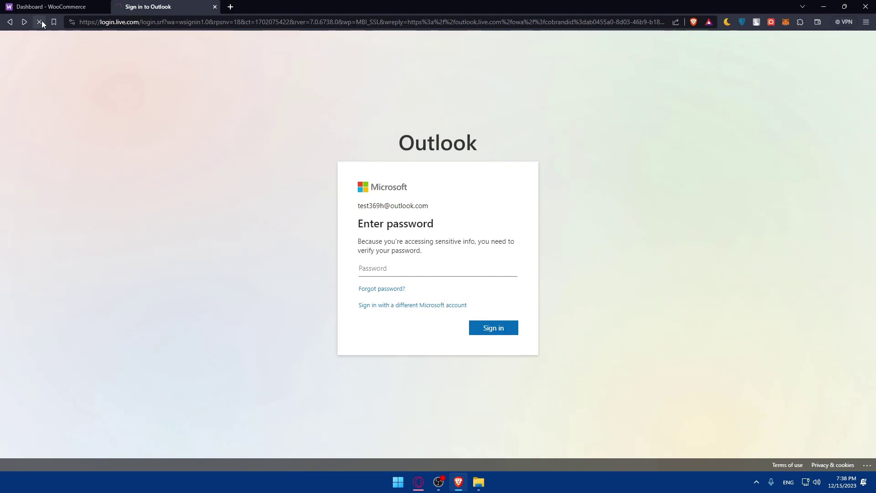
{"action": "key", "text": "alt+Right"}
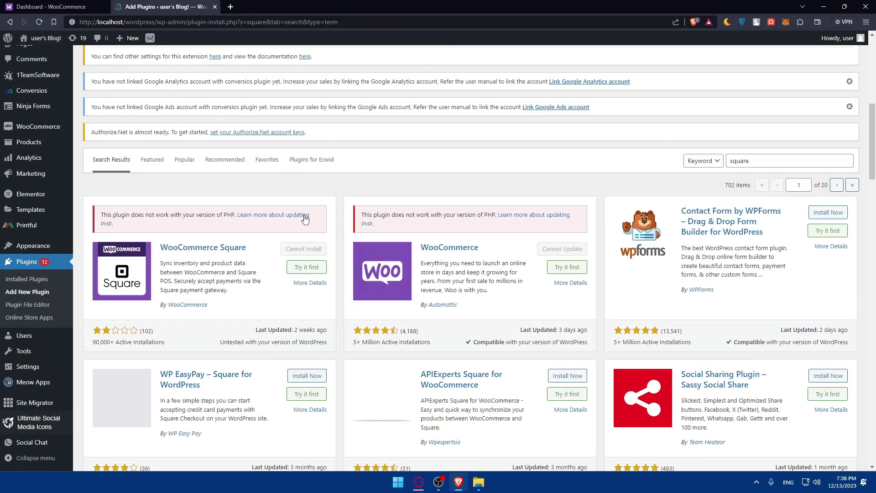
{"action": "left_click", "coordinate": [279, 216]}
{"action": "scroll", "coordinate": [296, 233], "scroll_direction": "down", "scroll_amount": 8}
{"action": "scroll", "coordinate": [416, 196], "scroll_direction": "up", "scroll_amount": 8}
{"action": "scroll", "coordinate": [417, 196], "scroll_direction": "down", "scroll_amount": 5}
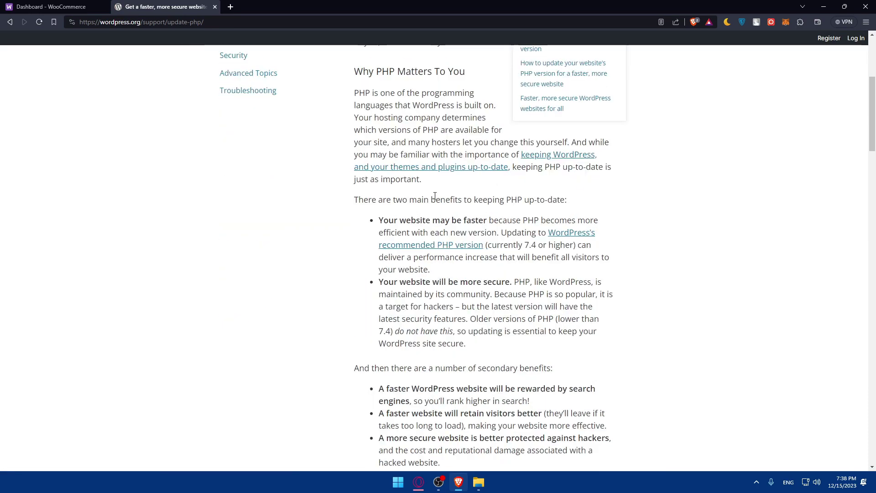
{"action": "scroll", "coordinate": [459, 226], "scroll_direction": "down", "scroll_amount": 2}
{"action": "scroll", "coordinate": [489, 210], "scroll_direction": "down", "scroll_amount": 20}
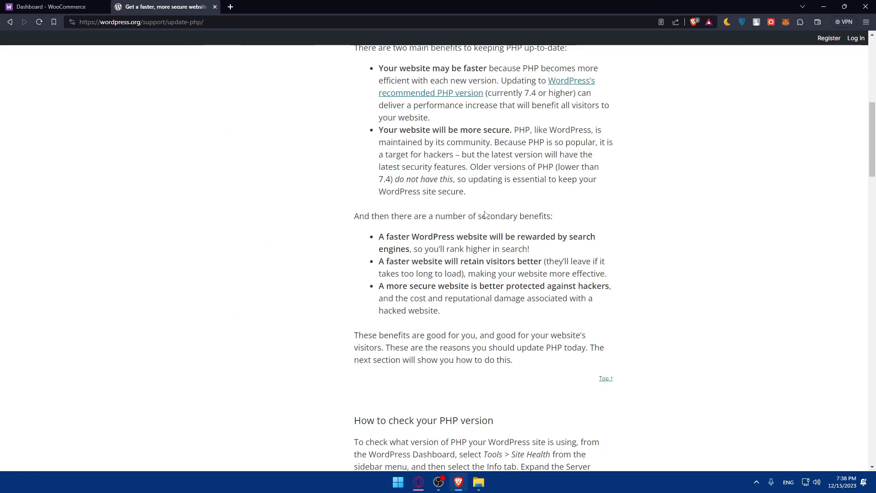
{"action": "scroll", "coordinate": [478, 210], "scroll_direction": "down", "scroll_amount": 20}
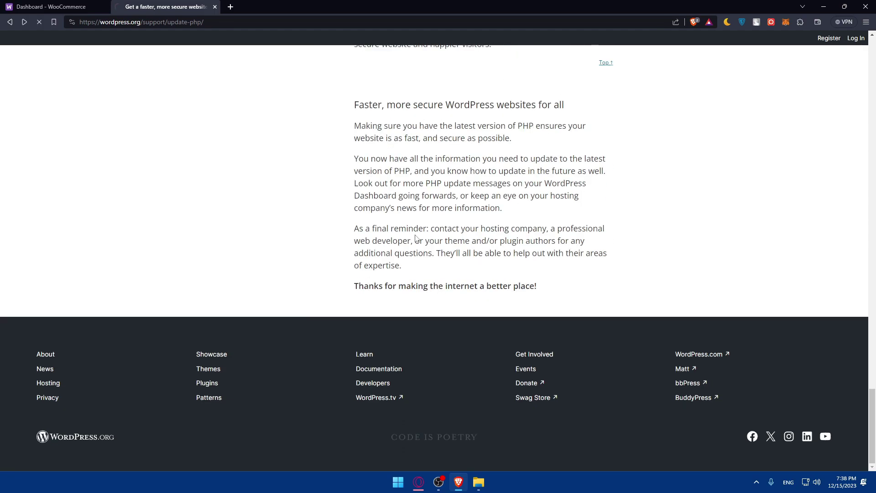
{"action": "key", "text": "alt+Left"}
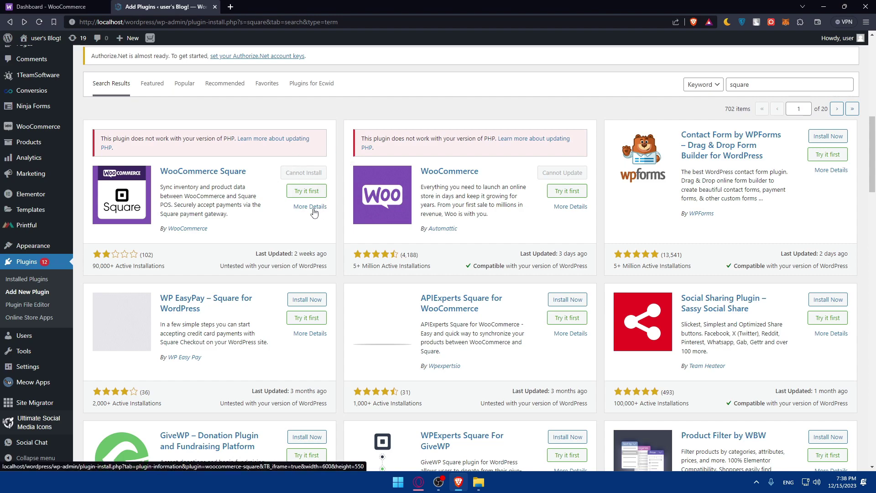
{"action": "left_click_drag", "start_coordinate": [160, 190], "coordinate": [249, 197]}
{"action": "left_click", "coordinate": [185, 206]}
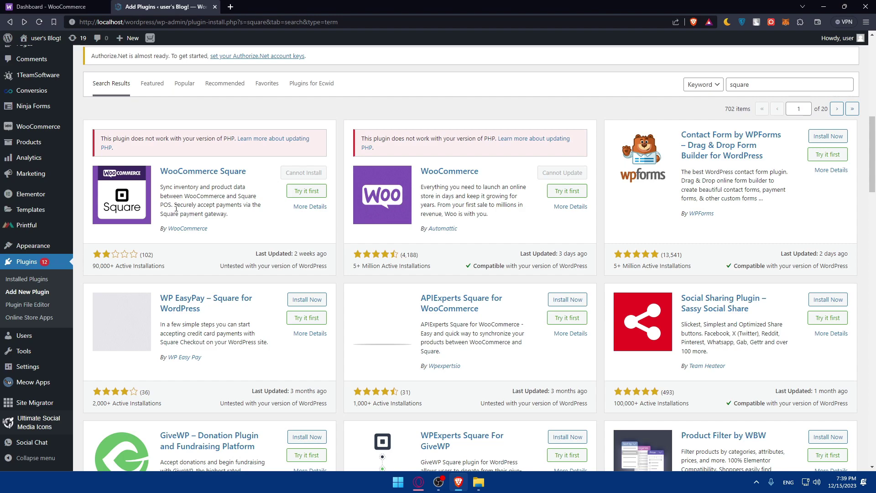
{"action": "left_click", "coordinate": [306, 206]}
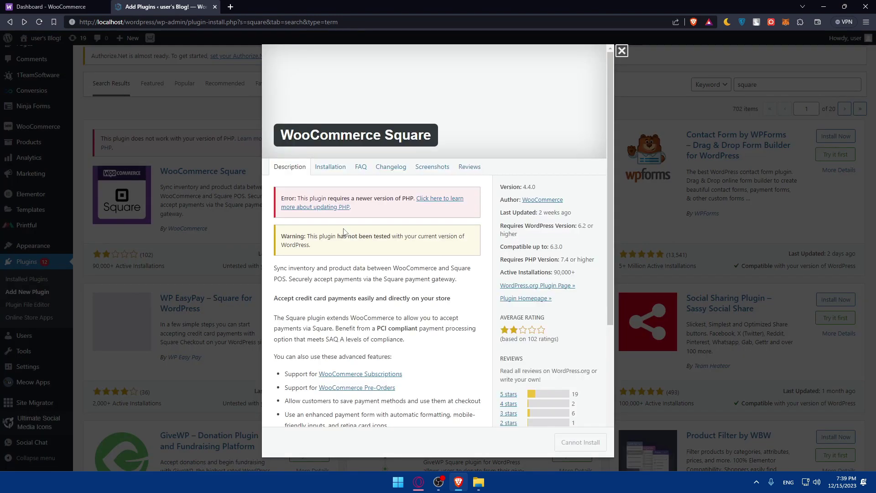
{"action": "scroll", "coordinate": [360, 228], "scroll_direction": "down", "scroll_amount": 5}
{"action": "scroll", "coordinate": [361, 228], "scroll_direction": "up", "scroll_amount": 5}
{"action": "left_click", "coordinate": [332, 169]}
{"action": "scroll", "coordinate": [365, 228], "scroll_direction": "down", "scroll_amount": 5}
{"action": "scroll", "coordinate": [366, 206], "scroll_direction": "up", "scroll_amount": 5}
{"action": "left_click", "coordinate": [368, 173]}
{"action": "scroll", "coordinate": [394, 231], "scroll_direction": "down", "scroll_amount": 3}
{"action": "scroll", "coordinate": [394, 231], "scroll_direction": "up", "scroll_amount": 3}
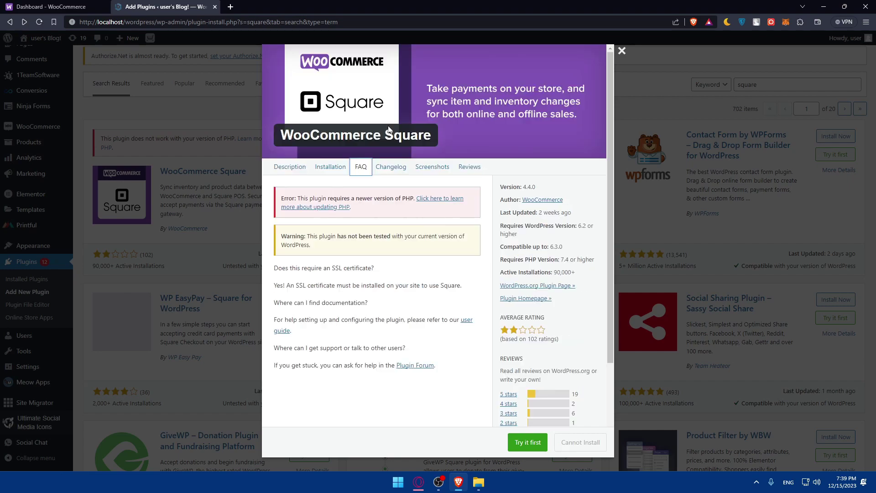
{"action": "left_click", "coordinate": [393, 168]}
{"action": "left_click", "coordinate": [433, 168]}
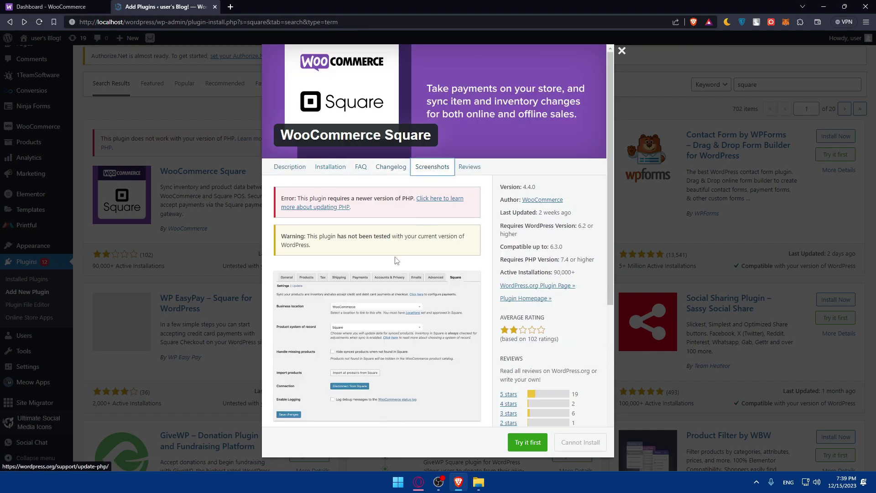
{"action": "scroll", "coordinate": [332, 244], "scroll_direction": "down", "scroll_amount": 2}
{"action": "scroll", "coordinate": [332, 244], "scroll_direction": "down", "scroll_amount": 3}
{"action": "scroll", "coordinate": [332, 228], "scroll_direction": "up", "scroll_amount": 5}
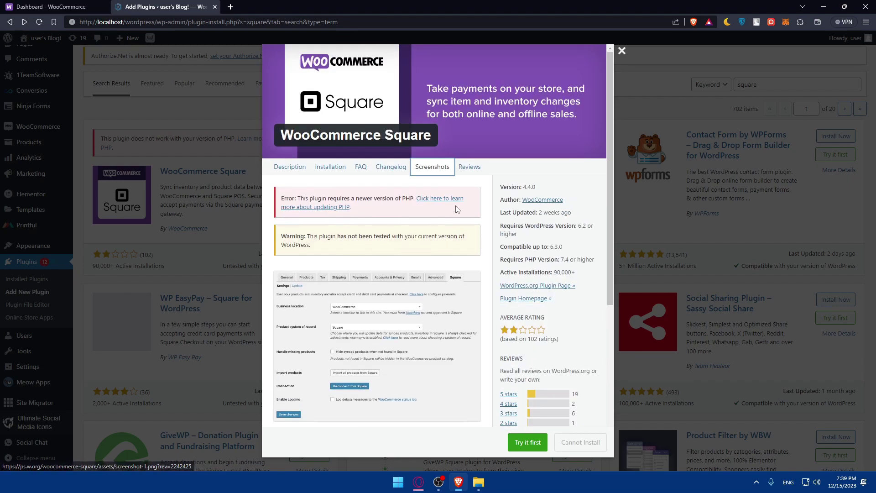
{"action": "left_click", "coordinate": [470, 166]}
{"action": "scroll", "coordinate": [470, 165], "scroll_direction": "down", "scroll_amount": 15}
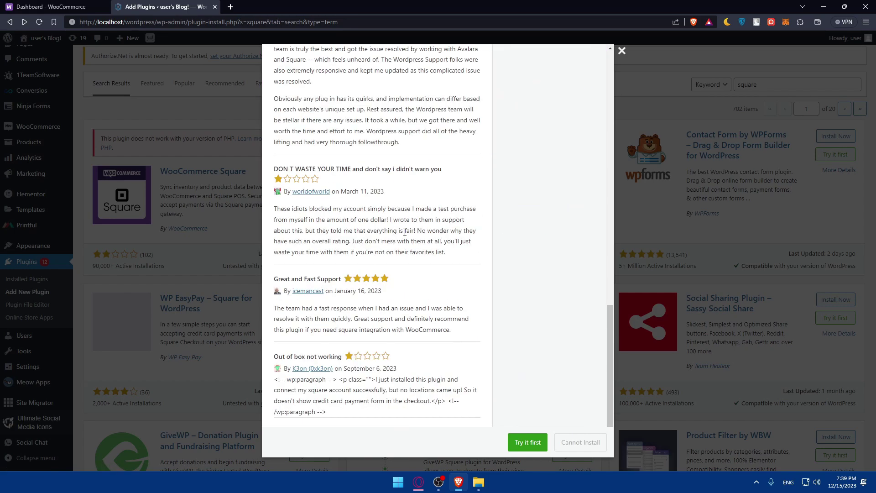
{"action": "left_click", "coordinate": [622, 51]}
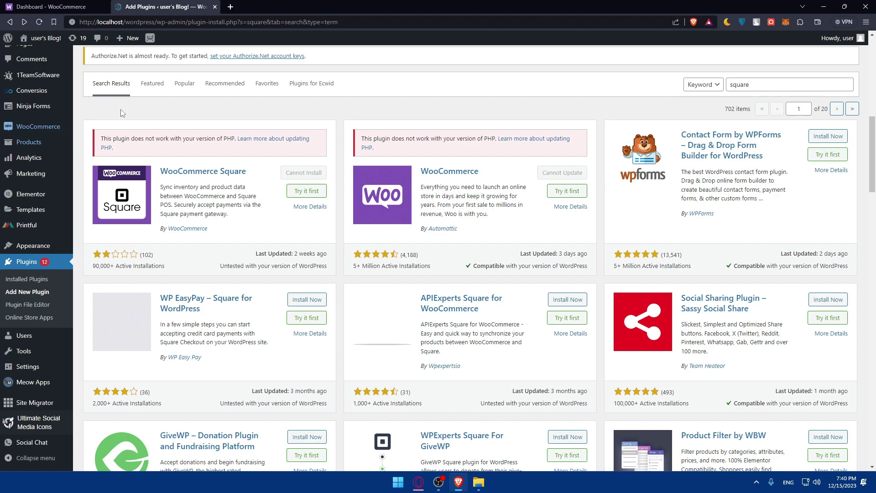
Open a blank new tab and close the WooCommerce dashboard and Add Plugins tabs.
{"action": "left_click", "coordinate": [230, 7]}
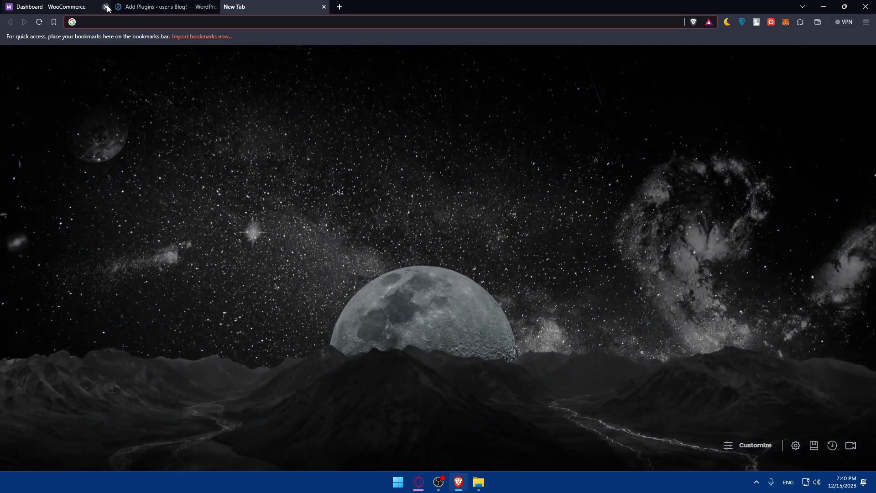
{"action": "left_click", "coordinate": [106, 7]}
{"action": "left_click", "coordinate": [106, 6]}
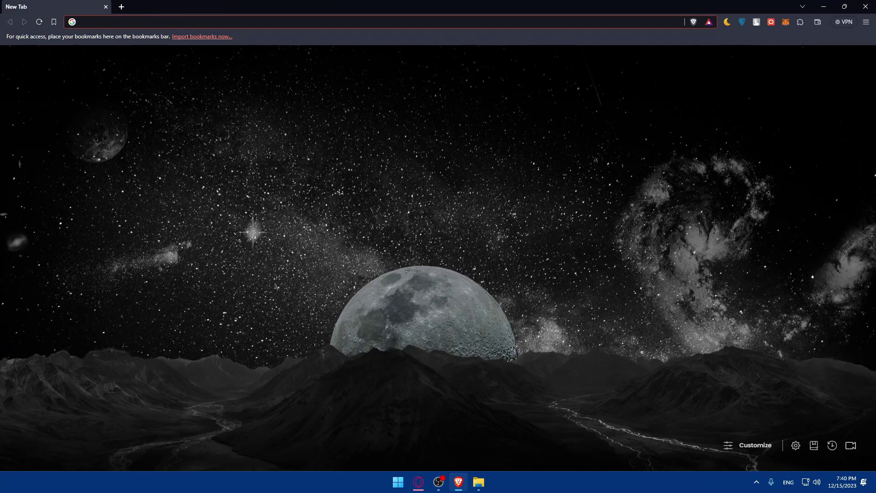